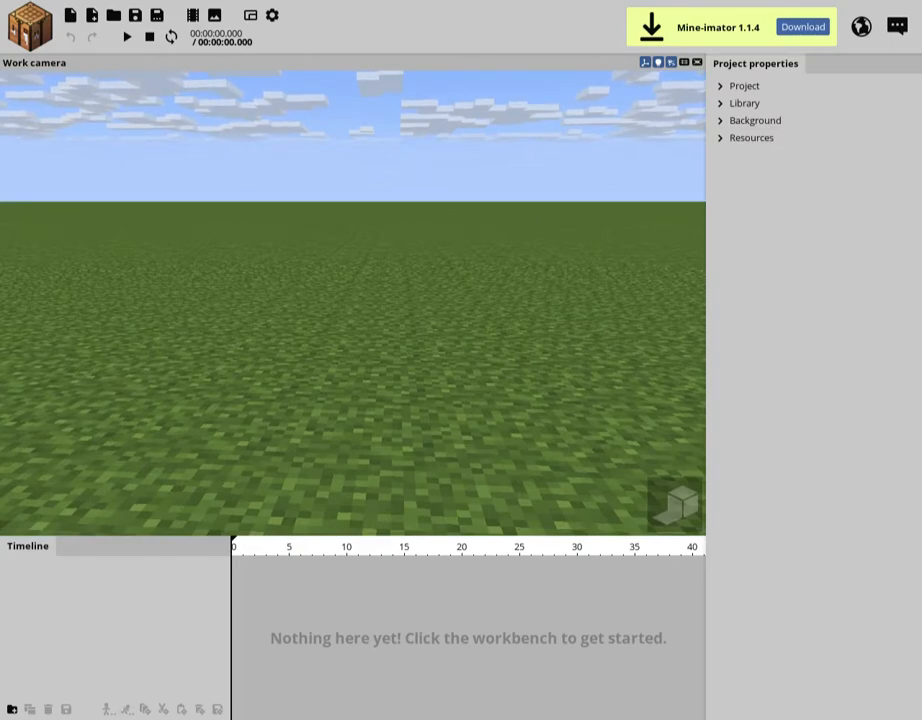
{"action": "mouse_move", "coordinate": [353, 303]}
{"action": "left_mouse_down"}
{"action": "mouse_move", "coordinate": [325, 303]}
{"action": "mouse_move", "coordinate": [352, 322]}
{"action": "left_mouse_up"}
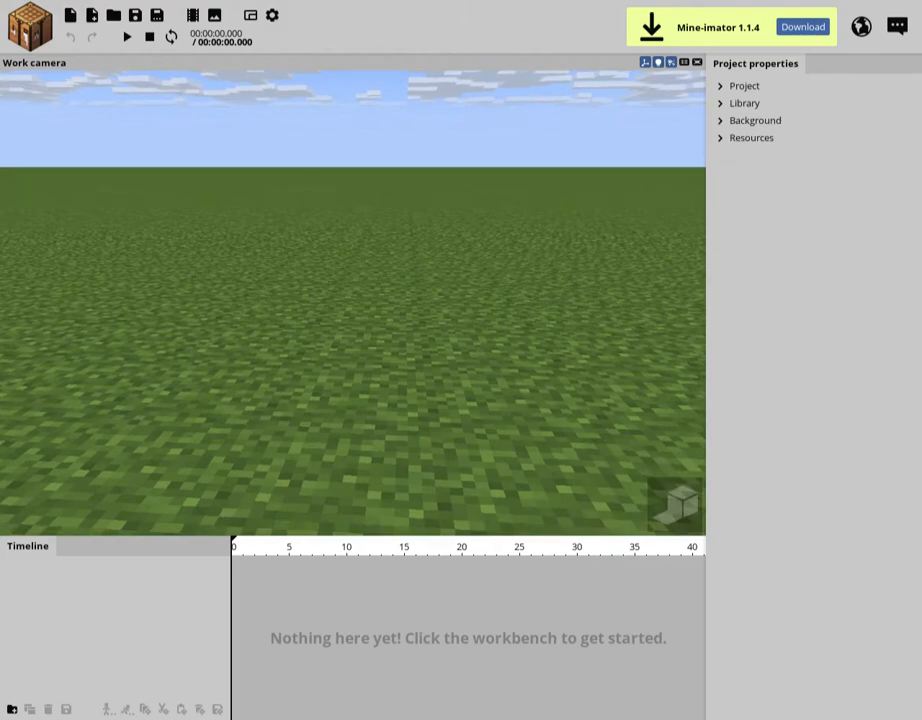
{"action": "left_click_drag", "start_coordinate": [353, 303], "coordinate": [326, 300]}
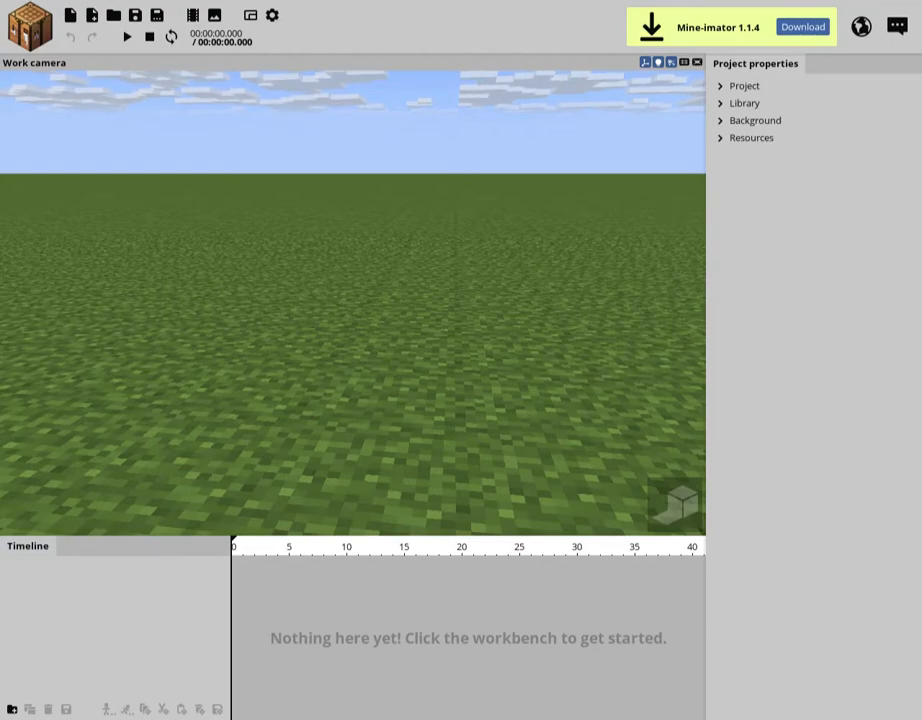
{"action": "right_click_drag", "start_coordinate": [353, 303], "coordinate": [369, 257]}
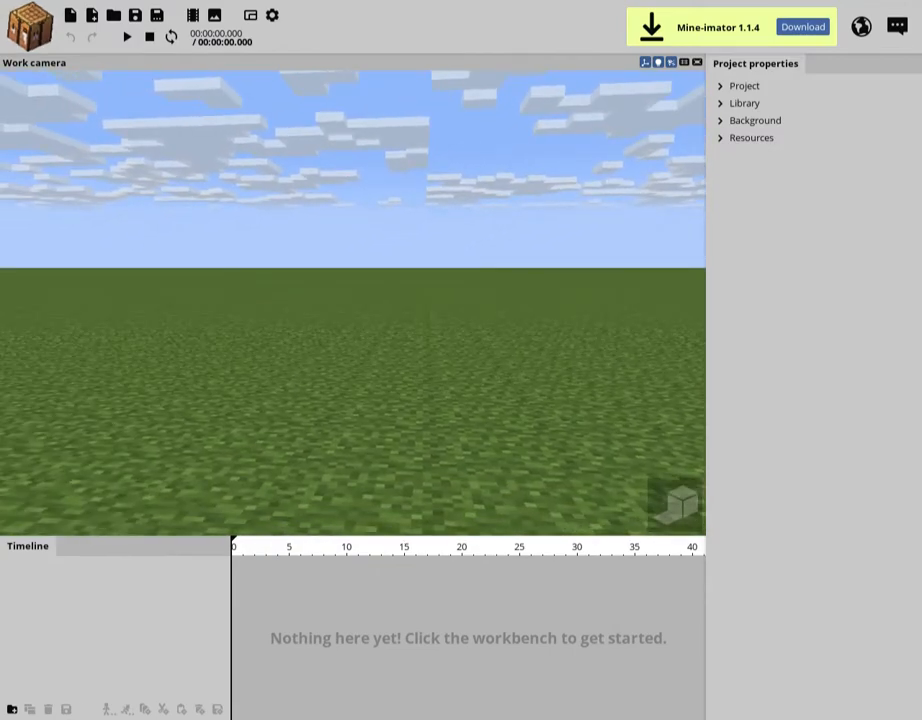
{"action": "right_click_drag", "start_coordinate": [353, 303], "coordinate": [395, 349]}
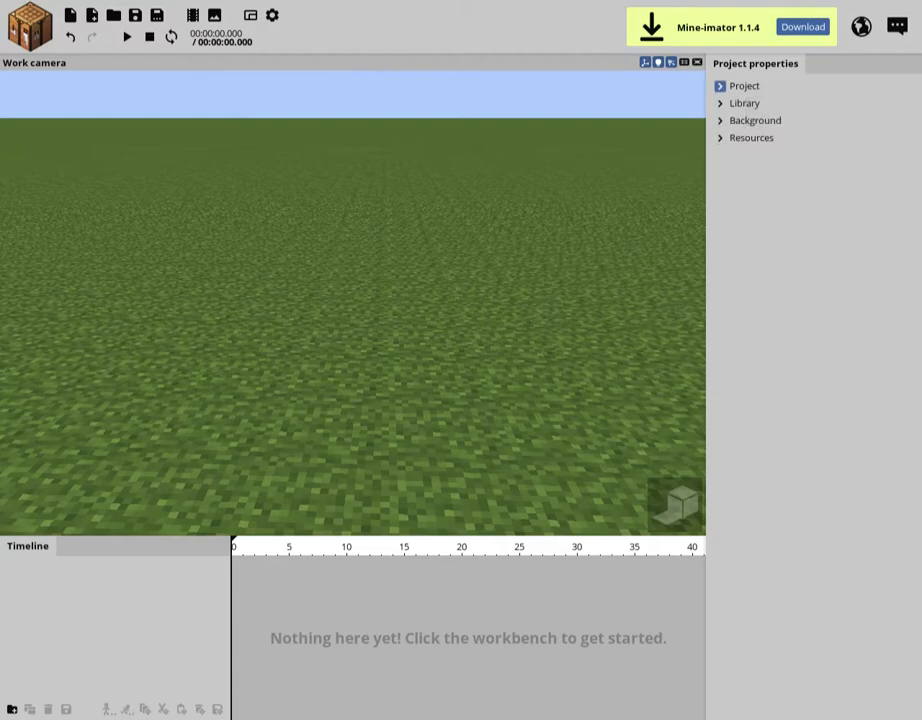
Examine the project's name, author, description, size and tempo settings, and try a different tempo before resetting it
{"action": "left_click", "coordinate": [720, 86]}
{"action": "left_click", "coordinate": [845, 128]}
{"action": "left_click", "coordinate": [845, 176]}
{"action": "mouse_move", "coordinate": [802, 276]}
{"action": "left_mouse_down"}
{"action": "mouse_move", "coordinate": [875, 276]}
{"action": "mouse_move", "coordinate": [802, 276]}
{"action": "left_mouse_up"}
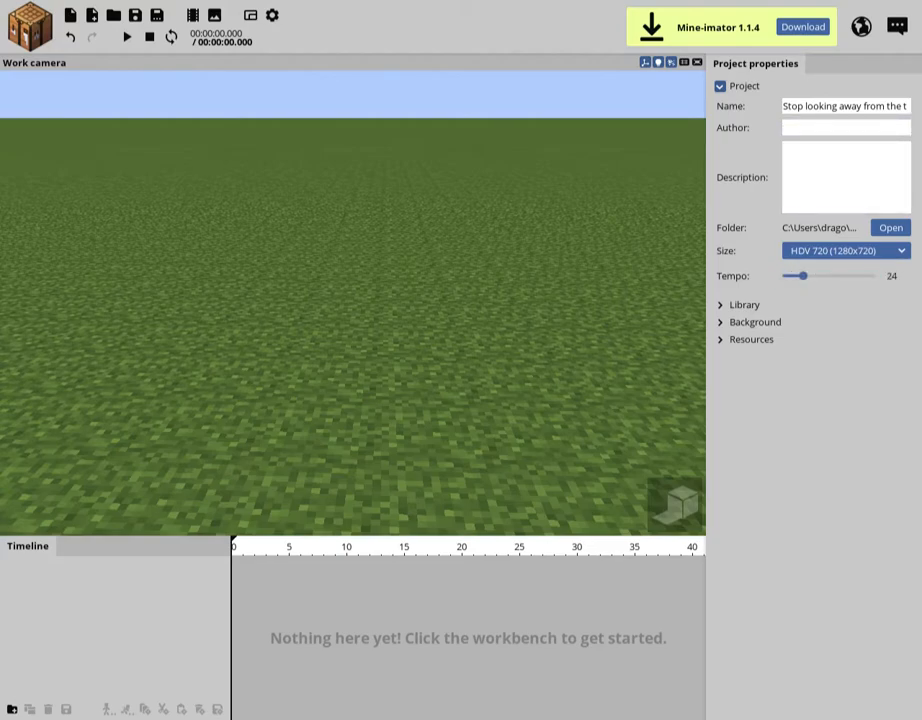
{"action": "left_click_drag", "start_coordinate": [353, 303], "coordinate": [350, 273]}
{"action": "left_click_drag", "start_coordinate": [802, 276], "coordinate": [867, 276]}
{"action": "right_click", "coordinate": [867, 276]}
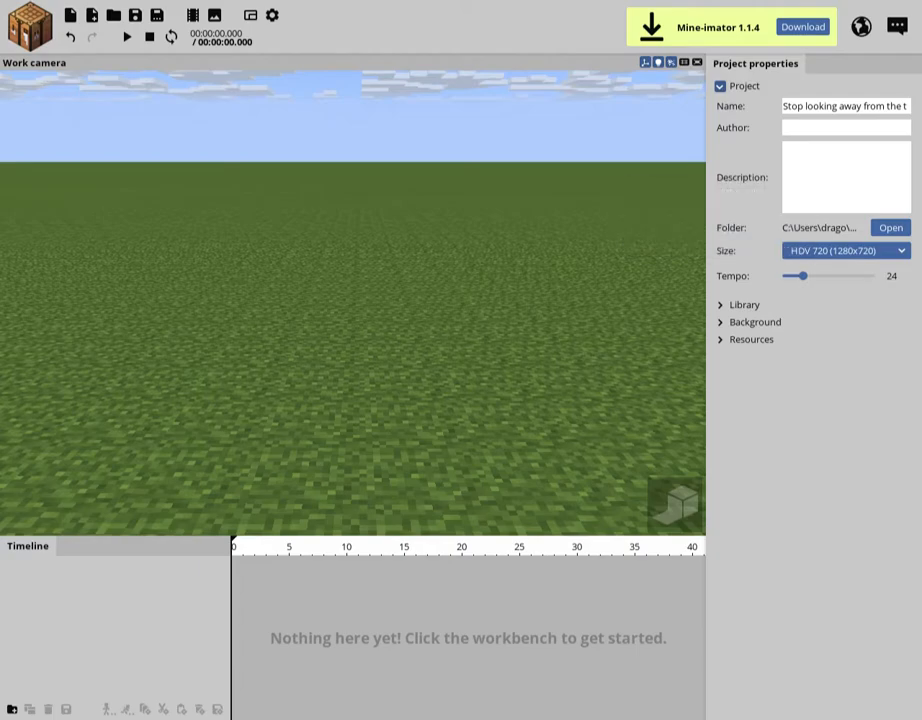
{"action": "left_click", "coordinate": [725, 86]}
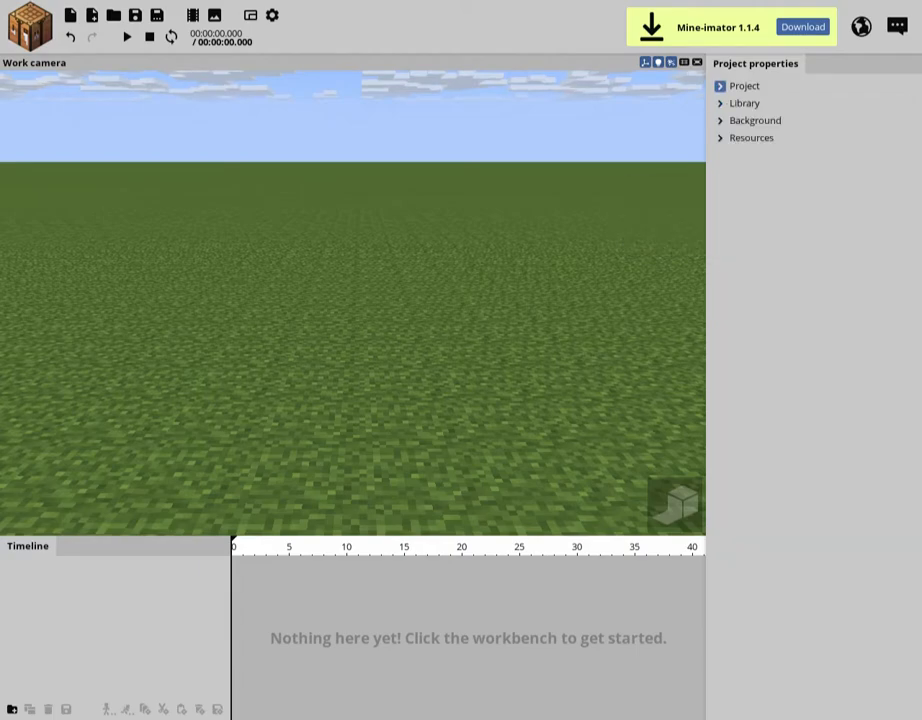
{"action": "left_click", "coordinate": [725, 86]}
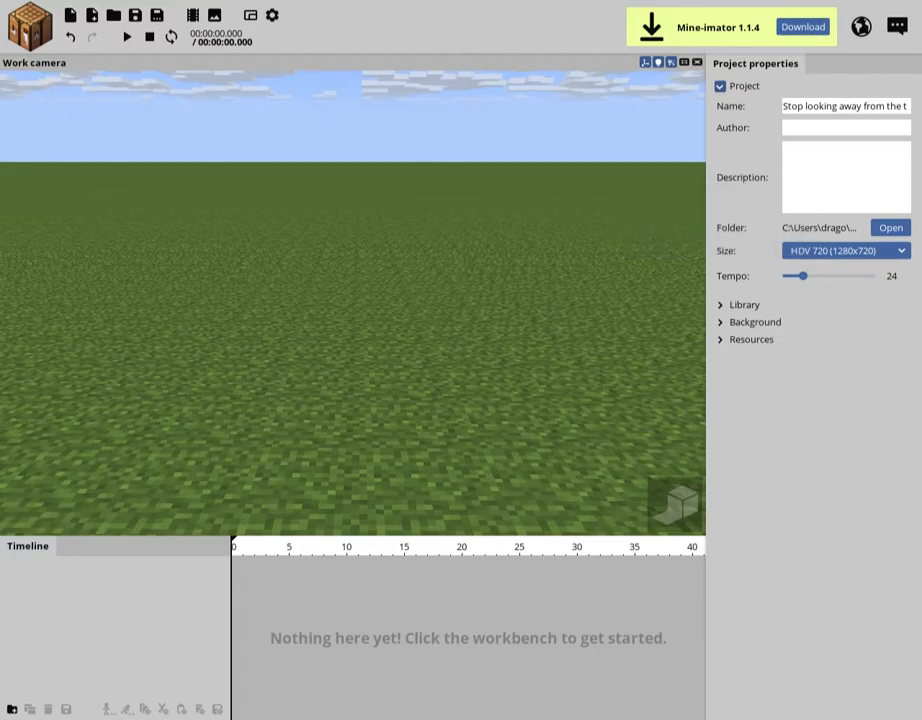
{"action": "left_click", "coordinate": [725, 86]}
Examine the project library and the object types the workbench can create, and close both again
{"action": "left_click", "coordinate": [740, 103]}
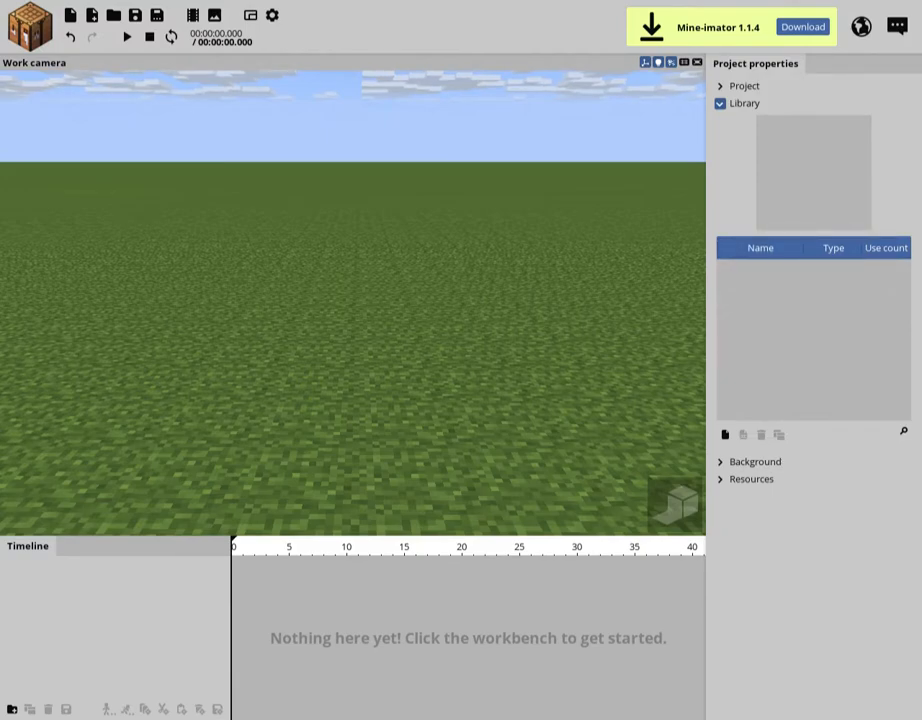
{"action": "left_click_drag", "start_coordinate": [353, 303], "coordinate": [330, 349]}
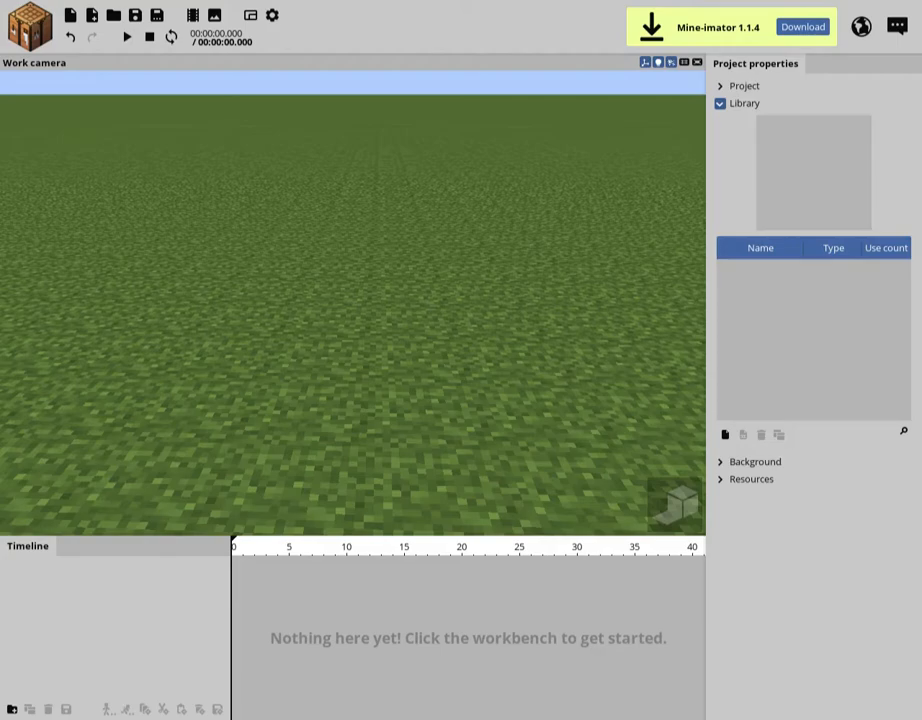
{"action": "left_click", "coordinate": [29, 26]}
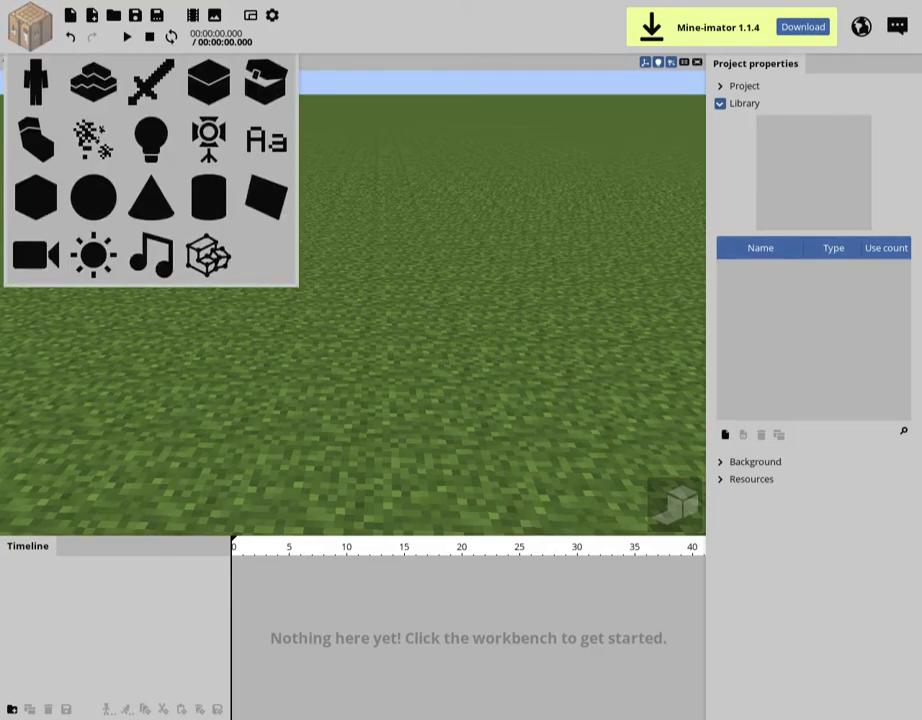
{"action": "left_click", "coordinate": [29, 26]}
{"action": "left_click", "coordinate": [720, 103]}
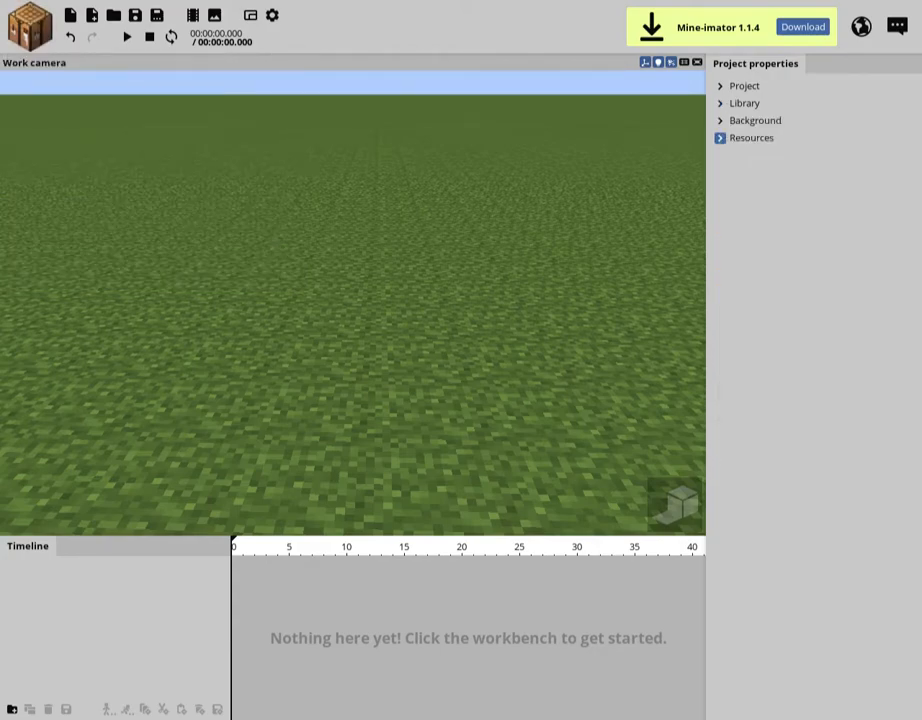
Open the project's background settings and tilt the work camera toward the sky
{"action": "left_click", "coordinate": [720, 120]}
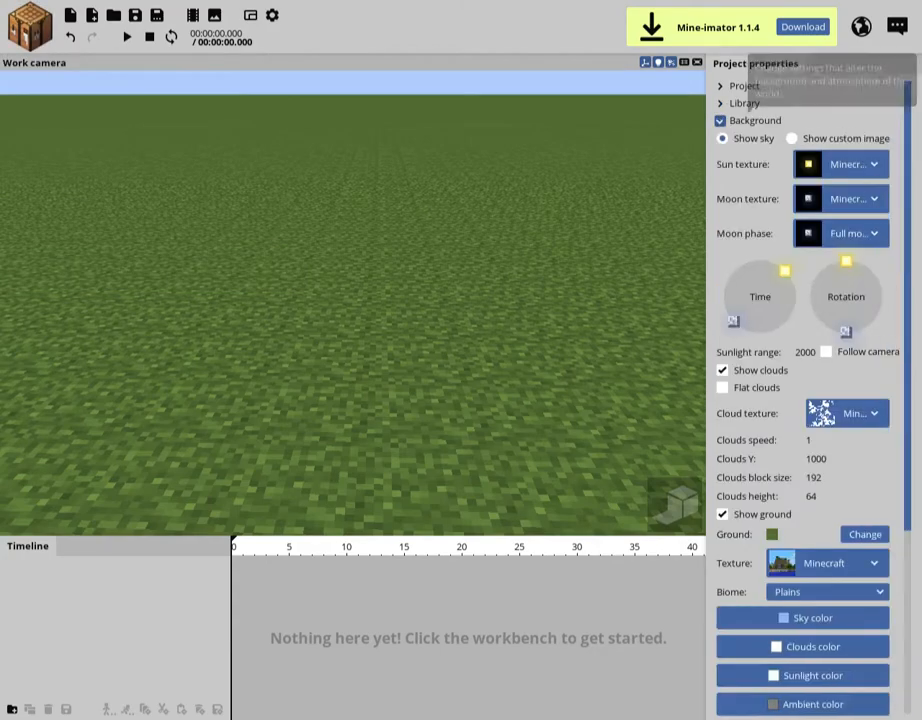
{"action": "left_click_drag", "start_coordinate": [907, 300], "coordinate": [907, 354]}
{"action": "left_click_drag", "start_coordinate": [400, 350], "coordinate": [400, 240]}
Try different times of day and sun rotations for the sky, and reset them to their defaults
{"action": "left_click_drag", "start_coordinate": [785, 195], "coordinate": [724, 218]}
{"action": "left_click_drag", "start_coordinate": [846, 184], "coordinate": [815, 204]}
{"action": "left_click_drag", "start_coordinate": [724, 218], "coordinate": [875, 200]}
{"action": "right_click", "coordinate": [868, 205]}
Switch the clouds and the flat clouds option on and off to compare the sky, restoring the original settings
{"action": "left_click", "coordinate": [754, 294]}
{"action": "left_click", "coordinate": [754, 294]}
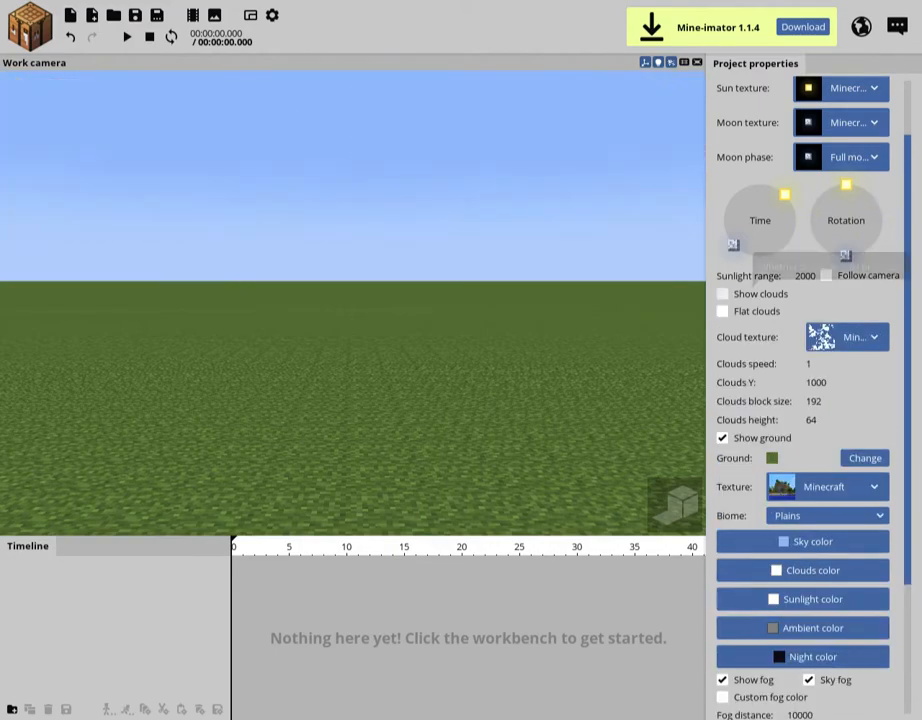
{"action": "left_click", "coordinate": [754, 294]}
{"action": "left_click", "coordinate": [754, 311]}
{"action": "left_click", "coordinate": [754, 311]}
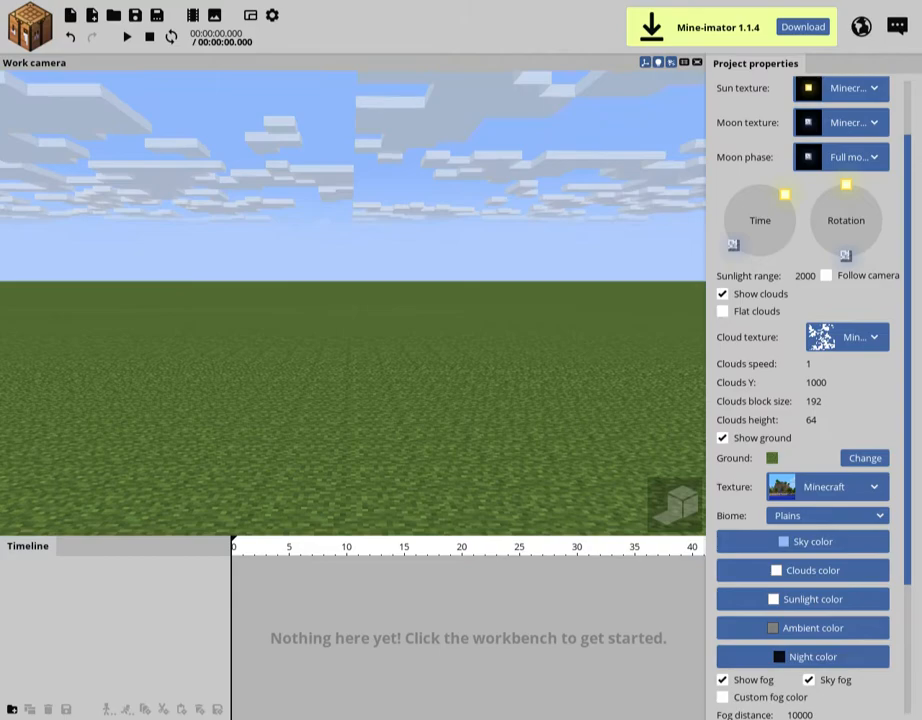
Hide and restore the ground, try other ground blocks, and return the ground to grass
{"action": "left_click", "coordinate": [754, 438]}
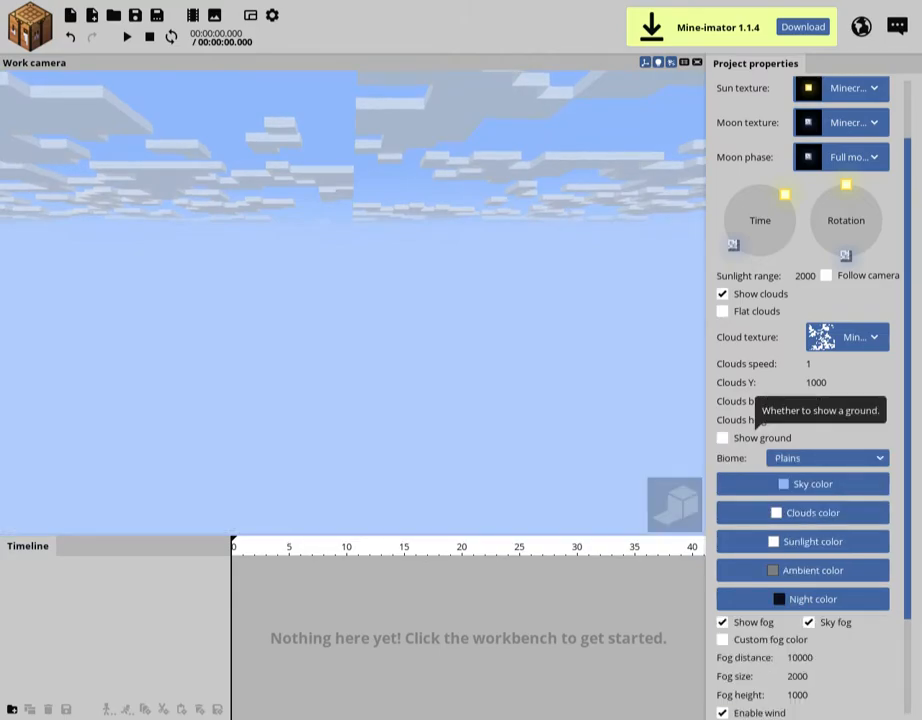
{"action": "left_click", "coordinate": [754, 438]}
{"action": "scroll", "coordinate": [800, 420], "scroll_direction": "down", "scroll_amount": 2}
{"action": "left_click", "coordinate": [865, 385]}
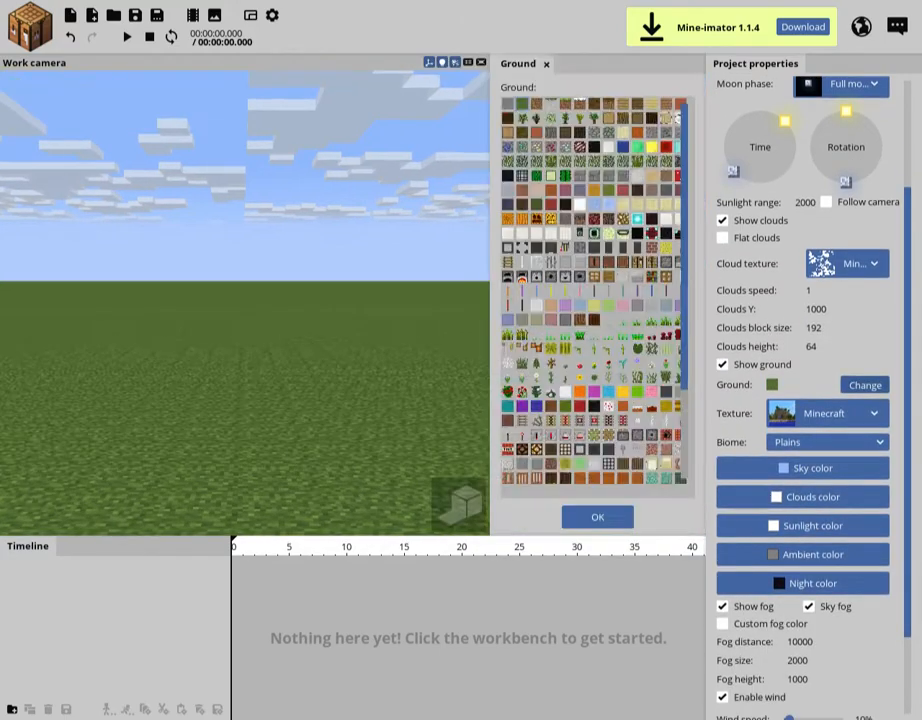
{"action": "left_click", "coordinate": [637, 161]}
{"action": "left_click", "coordinate": [508, 104]}
{"action": "left_click", "coordinate": [522, 104]}
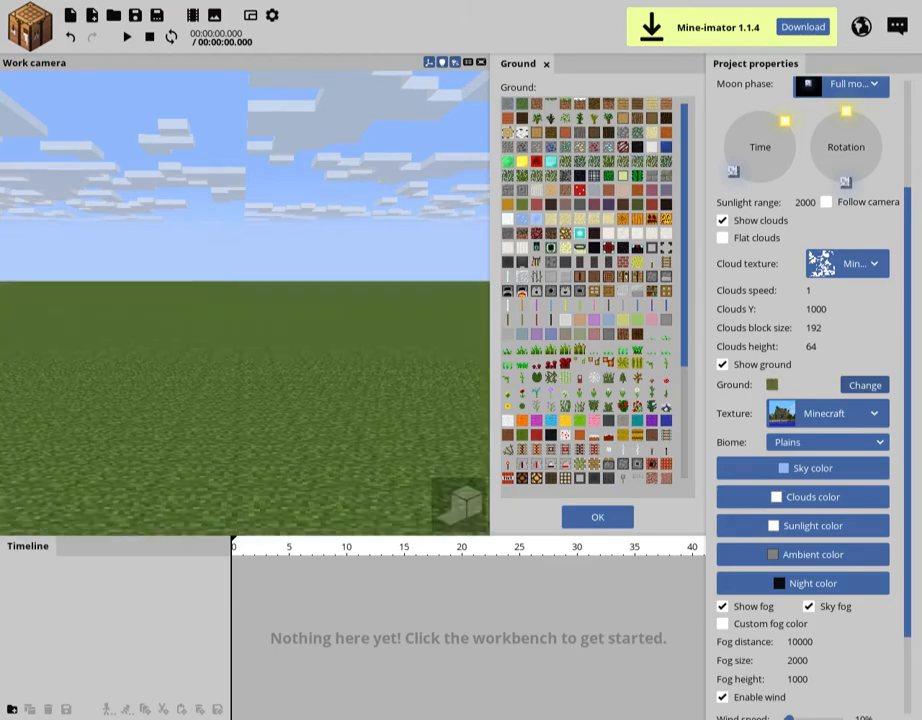
{"action": "left_click", "coordinate": [597, 517]}
Check the clouds color without changing it and try out the fog distance setting
{"action": "left_click", "coordinate": [803, 497]}
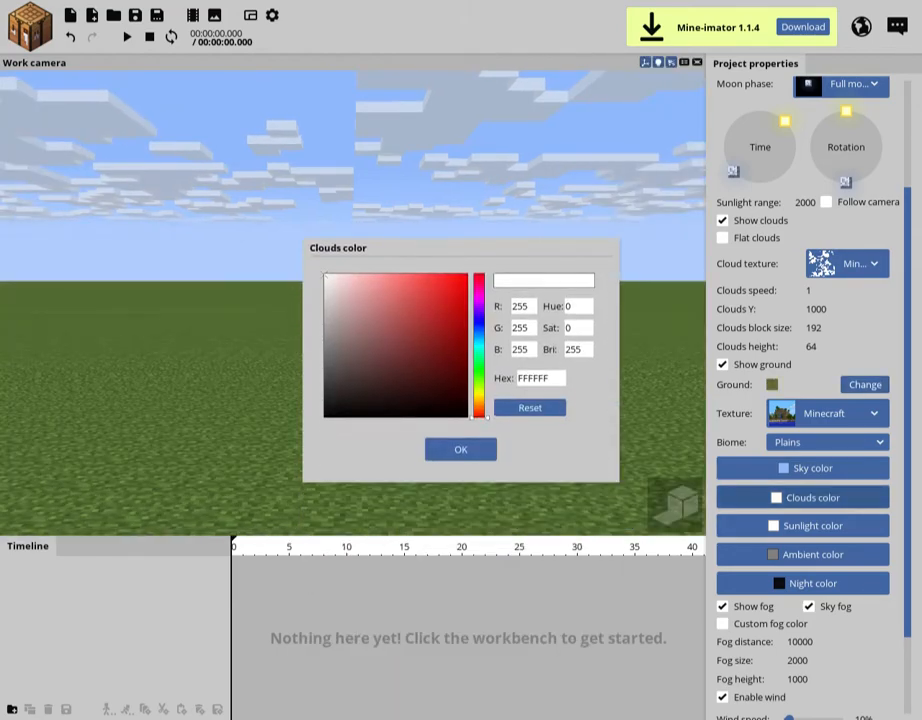
{"action": "left_click", "coordinate": [461, 449]}
{"action": "scroll", "coordinate": [810, 400], "scroll_direction": "down", "scroll_amount": 1}
{"action": "mouse_move", "coordinate": [800, 599]}
{"action": "left_mouse_down"}
{"action": "mouse_move", "coordinate": [722, 599]}
{"action": "mouse_move", "coordinate": [805, 599]}
{"action": "left_mouse_up"}
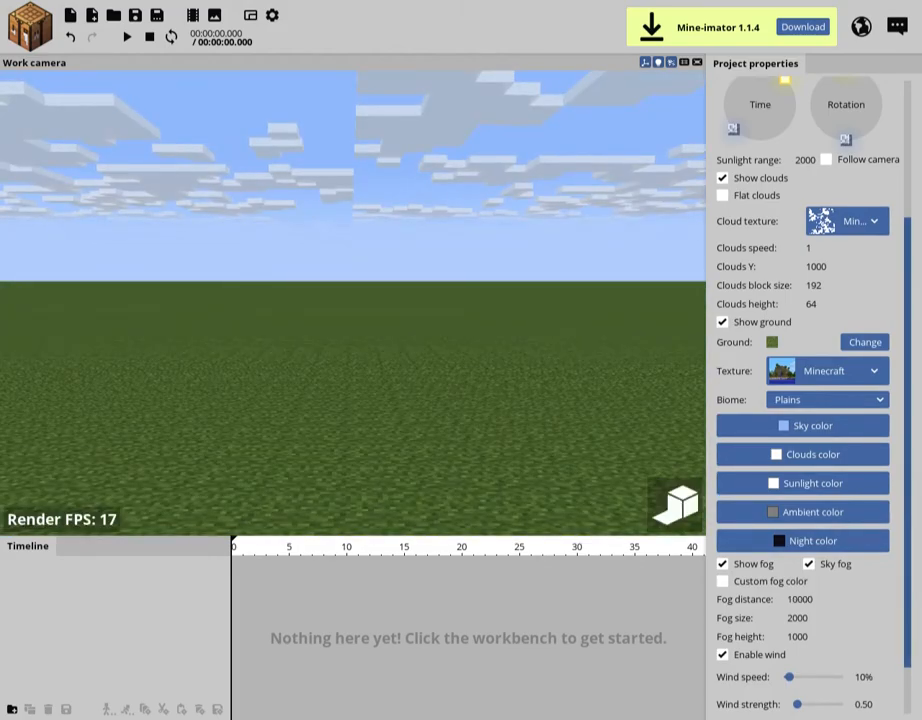
Set the time of day so the sun sits near the horizon, and darken the ambient color to 4B4141
{"action": "scroll", "coordinate": [810, 400], "scroll_direction": "up", "scroll_amount": 2}
{"action": "left_click_drag", "start_coordinate": [785, 145], "coordinate": [795, 169]}
{"action": "left_click", "coordinate": [813, 578]}
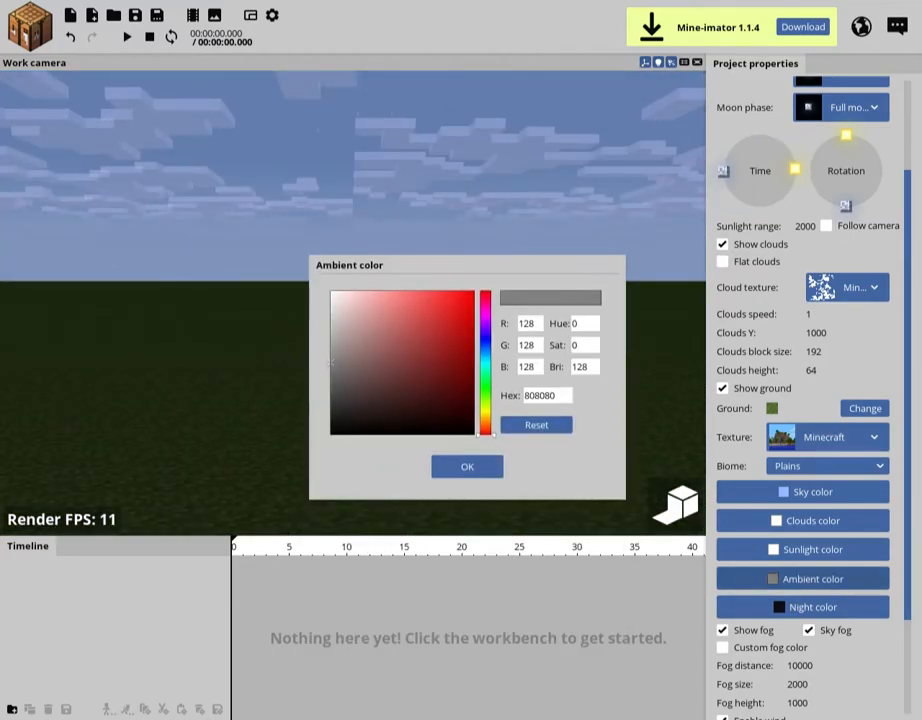
{"action": "left_click", "coordinate": [349, 391]}
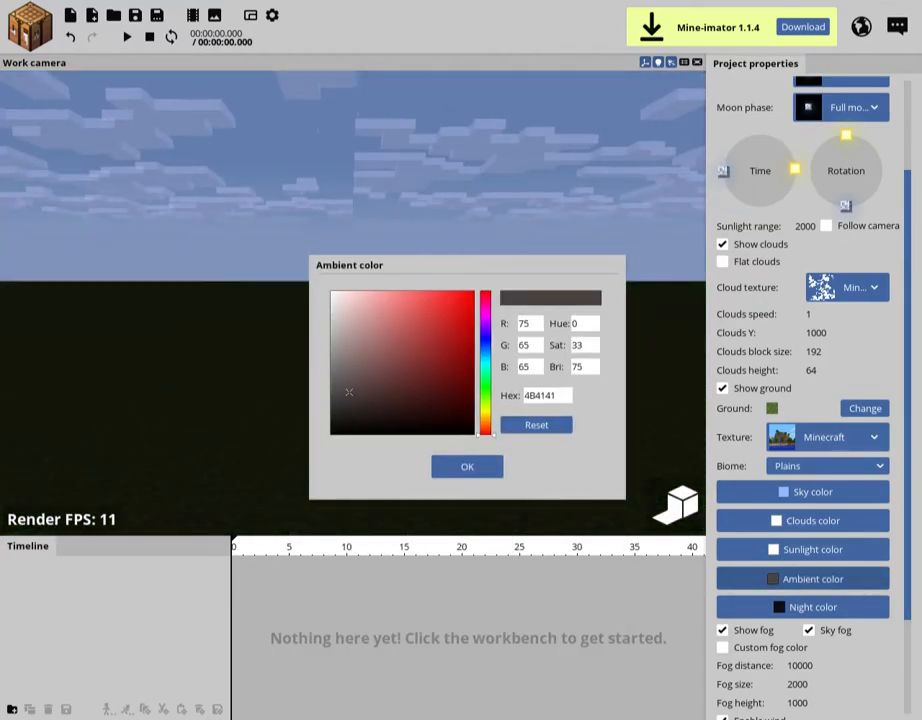
{"action": "left_click", "coordinate": [467, 467]}
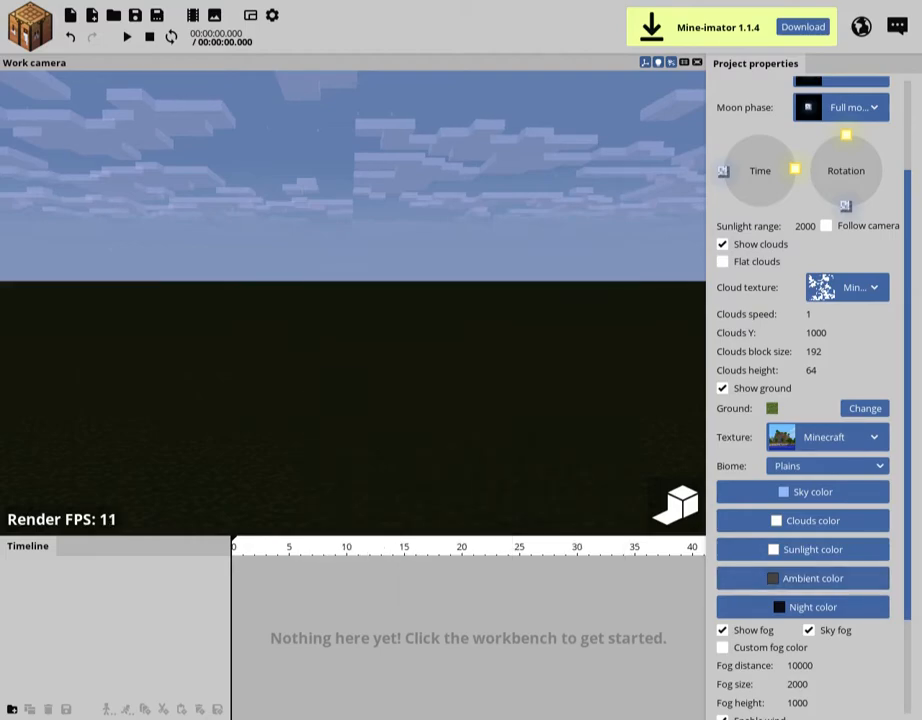
Set the sunlight color to the dark yellow 937D14
{"action": "left_click", "coordinate": [813, 549]}
{"action": "left_click", "coordinate": [485, 415]}
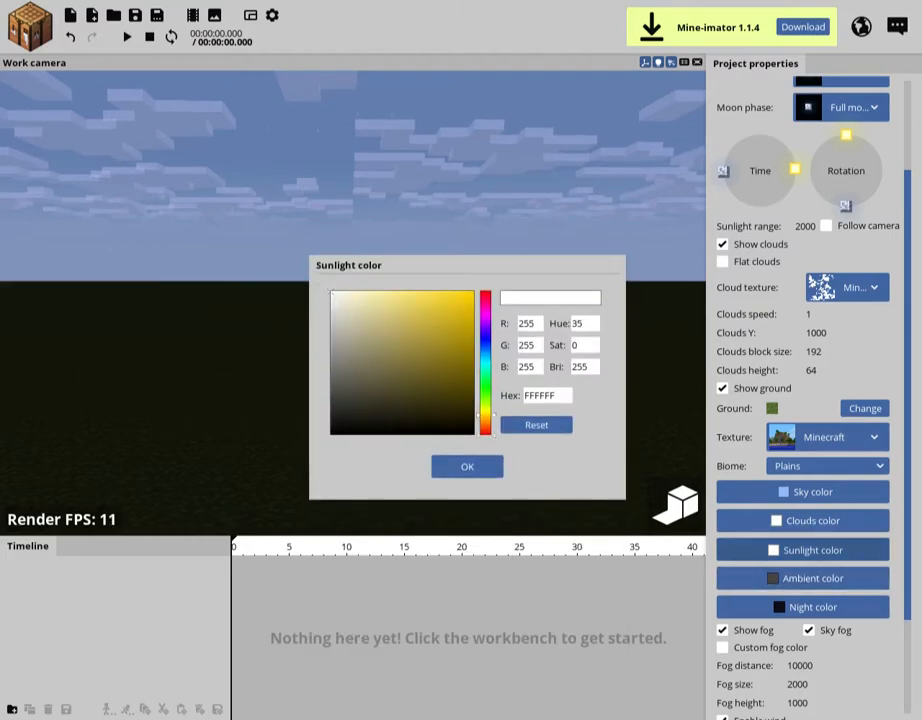
{"action": "left_click", "coordinate": [412, 379]}
{"action": "left_click", "coordinate": [455, 352]}
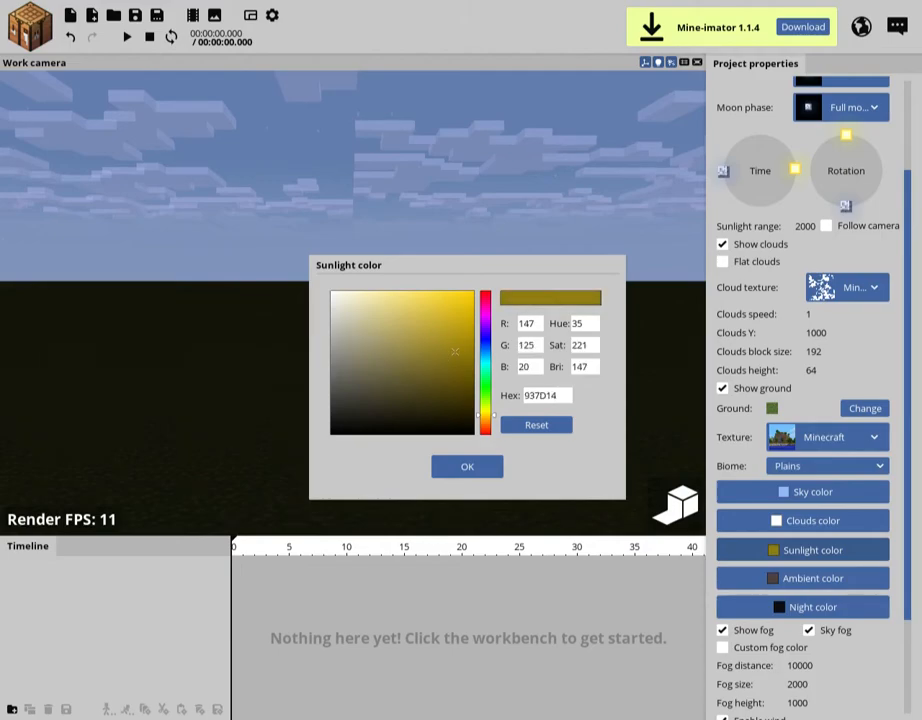
{"action": "left_click", "coordinate": [467, 467]}
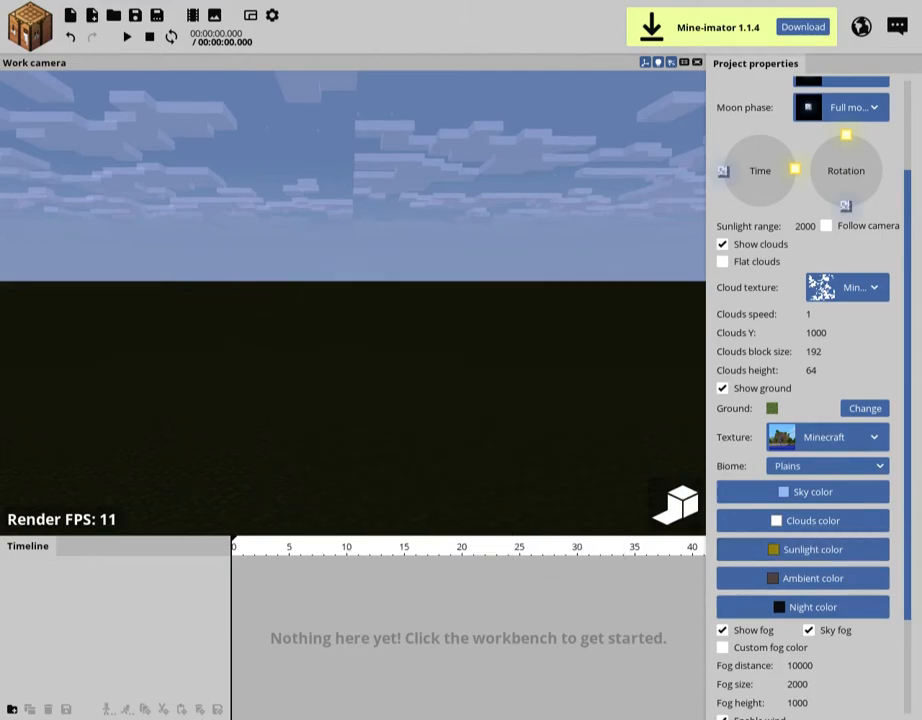
Change the ambient color to the warm brownish gray 645B4B
{"action": "left_click", "coordinate": [813, 578]}
{"action": "left_click_drag", "start_coordinate": [485, 433], "coordinate": [485, 421]}
{"action": "left_click_drag", "start_coordinate": [350, 392], "coordinate": [368, 378]}
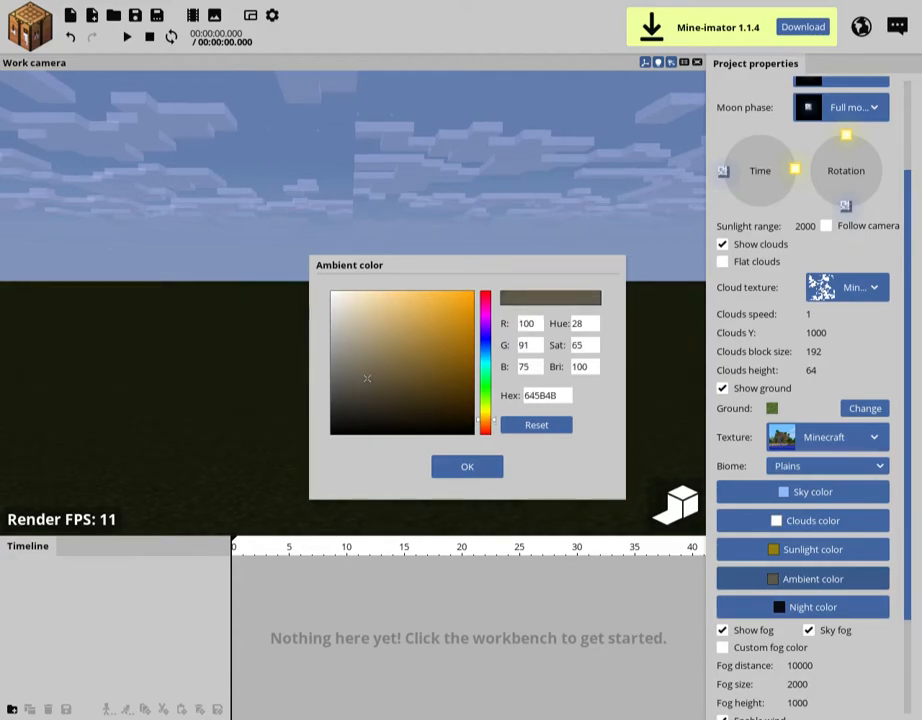
{"action": "left_click", "coordinate": [467, 467]}
Set the fog distance to 5100 and enable a custom fog color in a muted grayish brown
{"action": "left_click_drag", "start_coordinate": [799, 666], "coordinate": [764, 666]}
{"action": "left_click", "coordinate": [723, 648]}
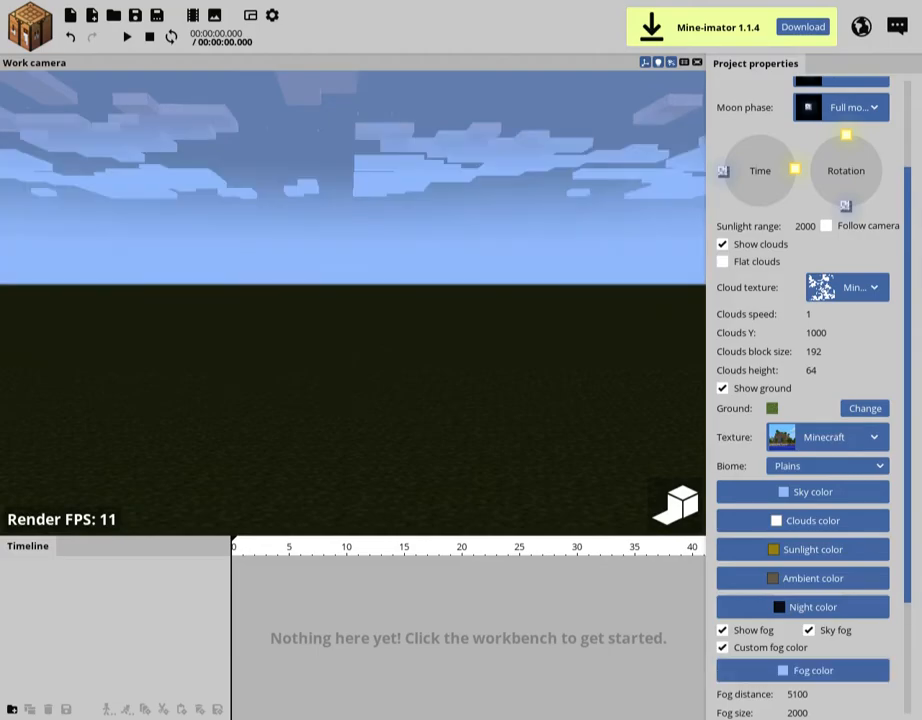
{"action": "left_click", "coordinate": [813, 670]}
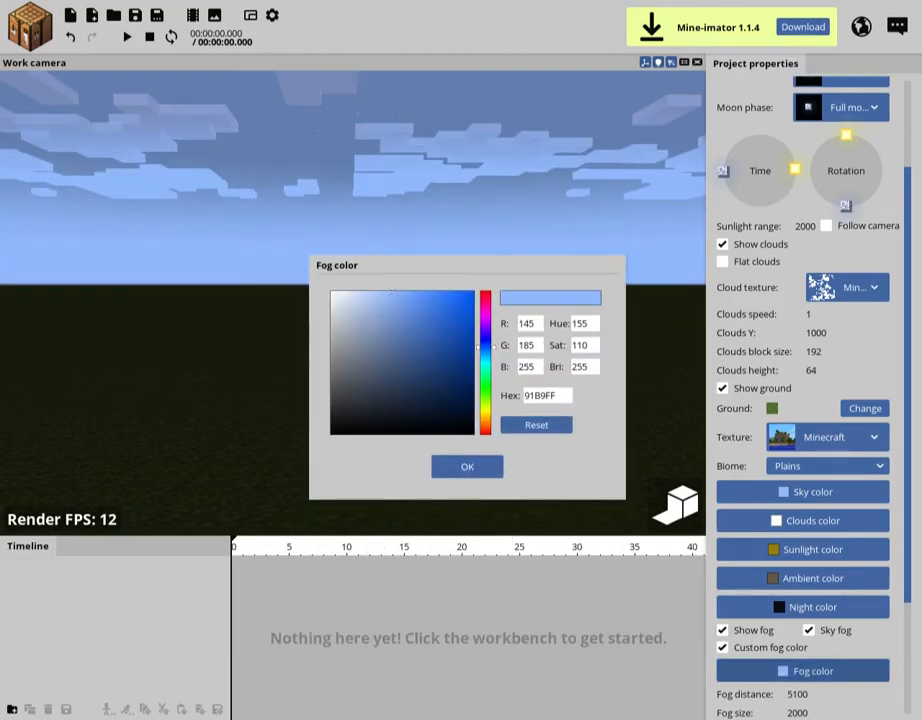
{"action": "left_click", "coordinate": [485, 415]}
{"action": "left_click_drag", "start_coordinate": [485, 415], "coordinate": [485, 422]}
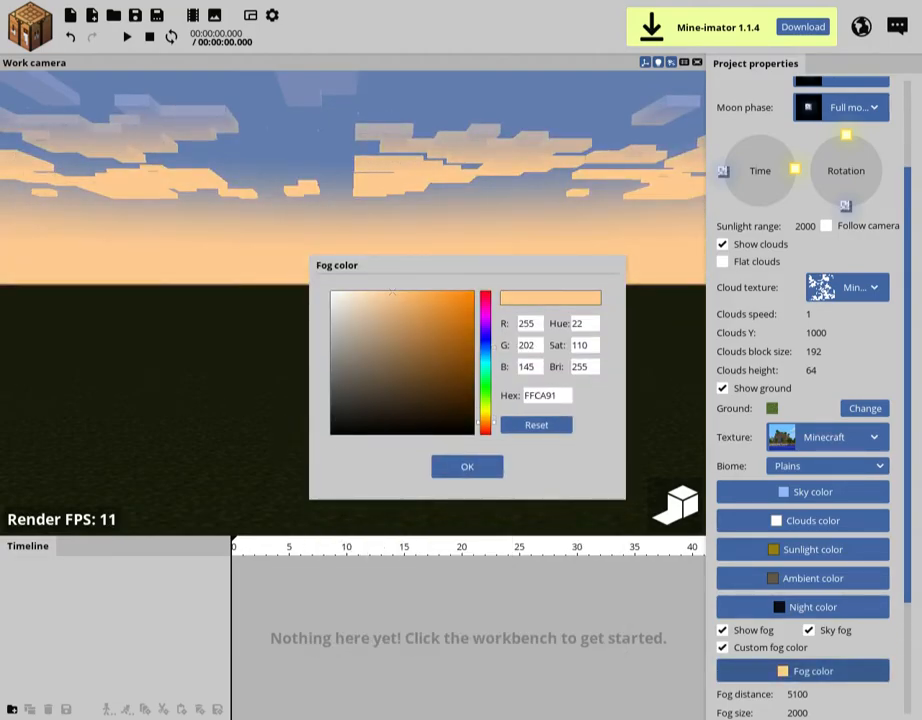
{"action": "left_click_drag", "start_coordinate": [402, 369], "coordinate": [366, 372]}
{"action": "left_click", "coordinate": [467, 467]}
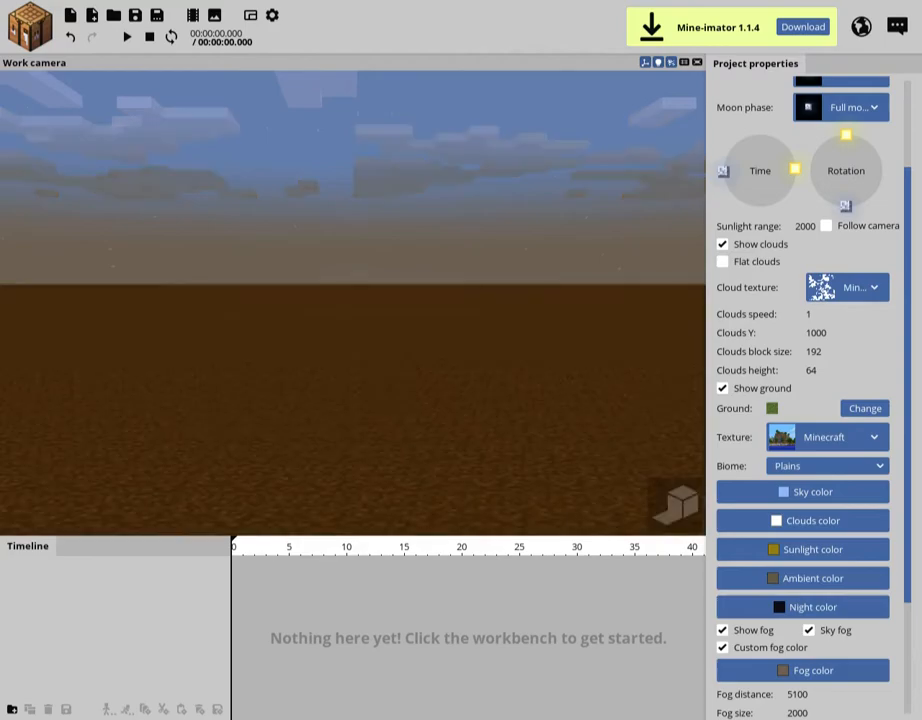
Return the time of day to bright daylight and set the sunlight color to white, FFFFFF
{"action": "left_click_drag", "start_coordinate": [795, 169], "coordinate": [785, 145]}
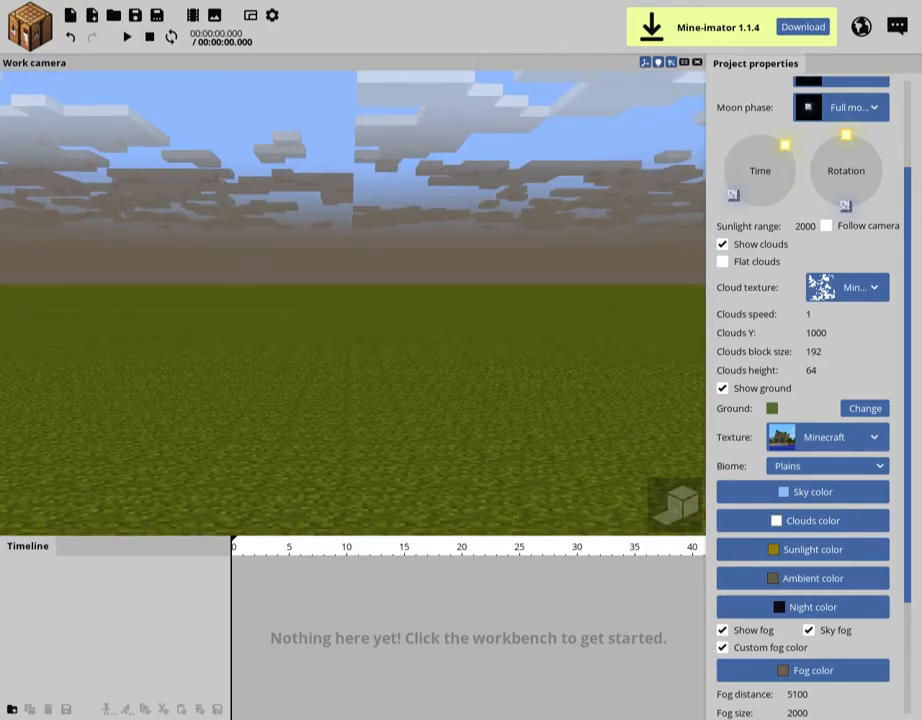
{"action": "left_click", "coordinate": [813, 549]}
{"action": "left_click", "coordinate": [333, 299]}
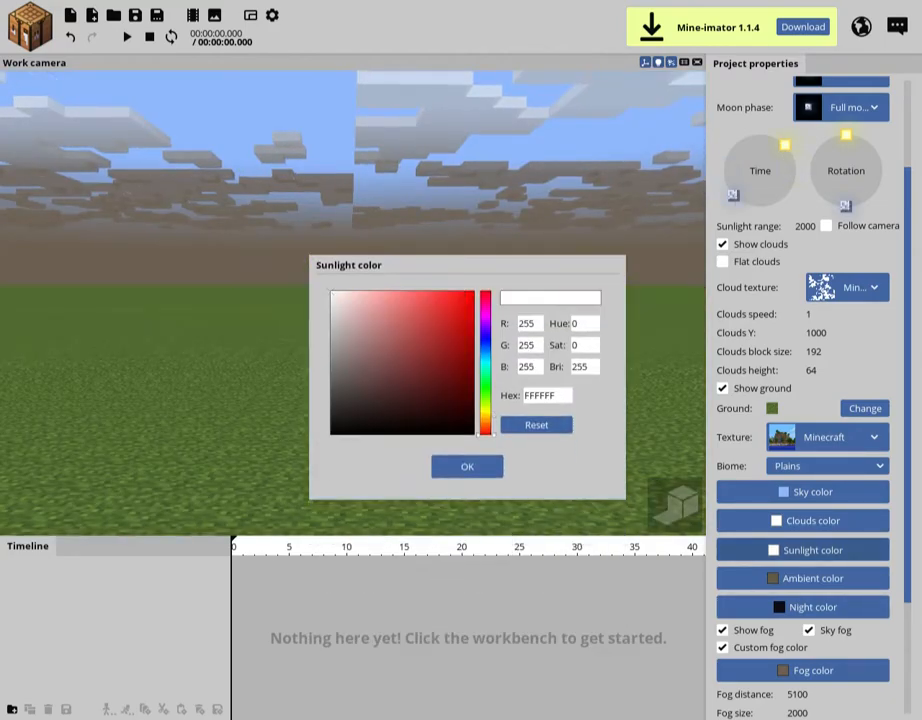
{"action": "left_click", "coordinate": [467, 473]}
Reset the ambient color to its default 808080 and disable the custom fog color
{"action": "left_click", "coordinate": [813, 578]}
{"action": "left_click", "coordinate": [536, 426]}
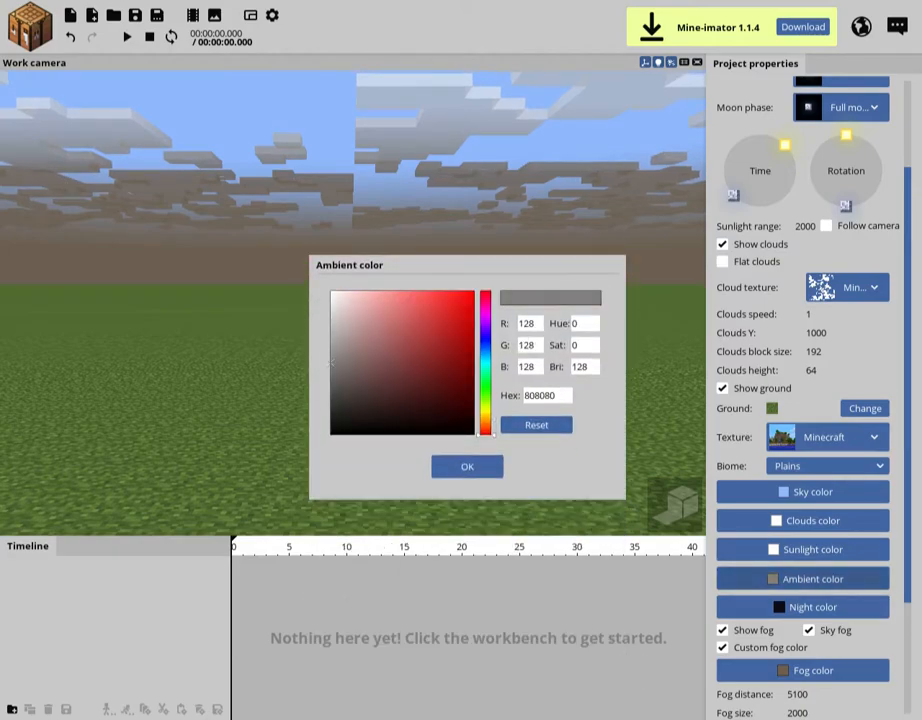
{"action": "left_click", "coordinate": [723, 648]}
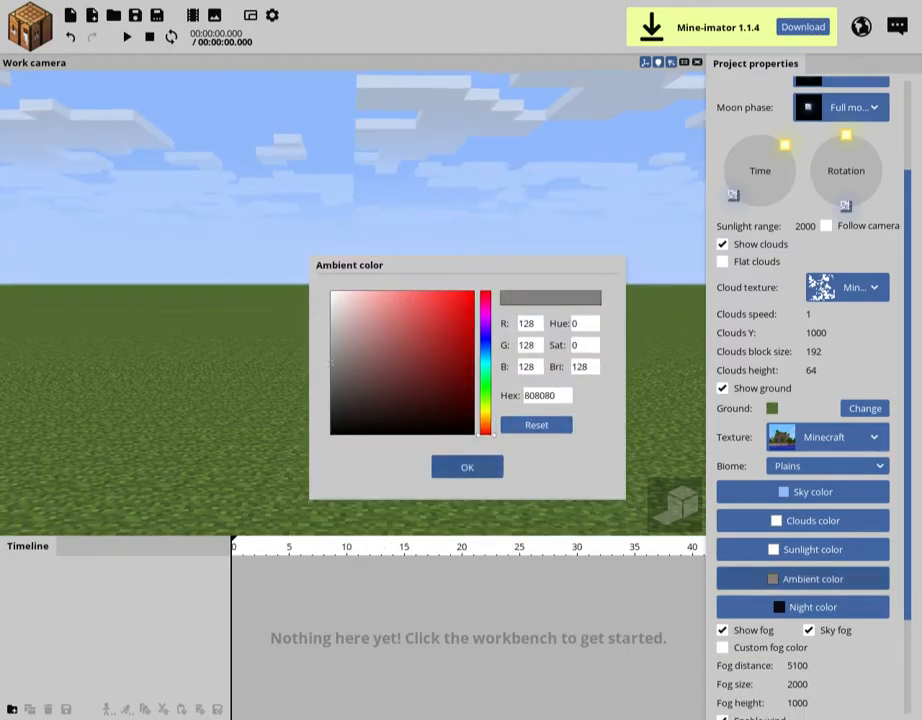
Close the ambient color dialog, collapse the Background settings and show the Minecraft resource pack in the Resources section
{"action": "left_click", "coordinate": [467, 467]}
{"action": "left_click_drag", "start_coordinate": [908, 440], "coordinate": [908, 340]}
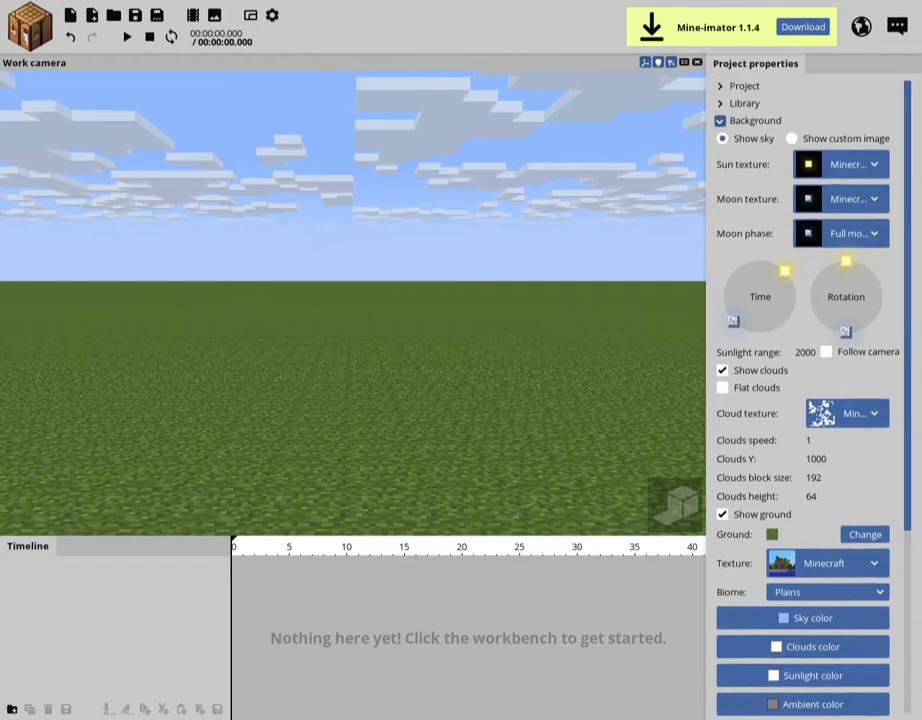
{"action": "left_click", "coordinate": [720, 121]}
{"action": "left_click", "coordinate": [720, 138]}
{"action": "left_click", "coordinate": [752, 304]}
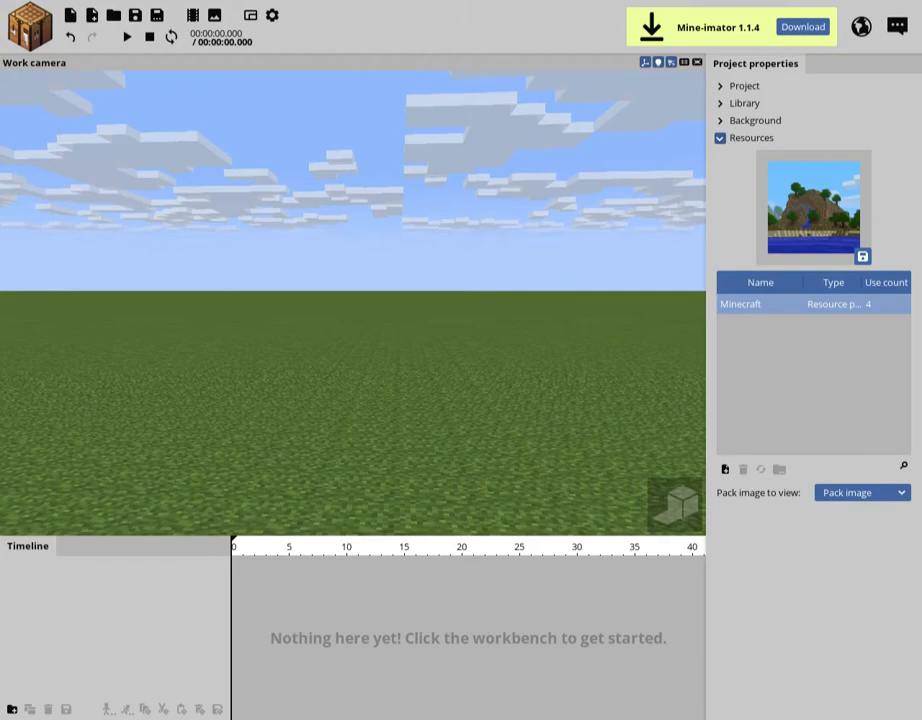
Play and pause the empty timeline briefly, returning the playhead to frame 0
{"action": "key", "text": "space"}
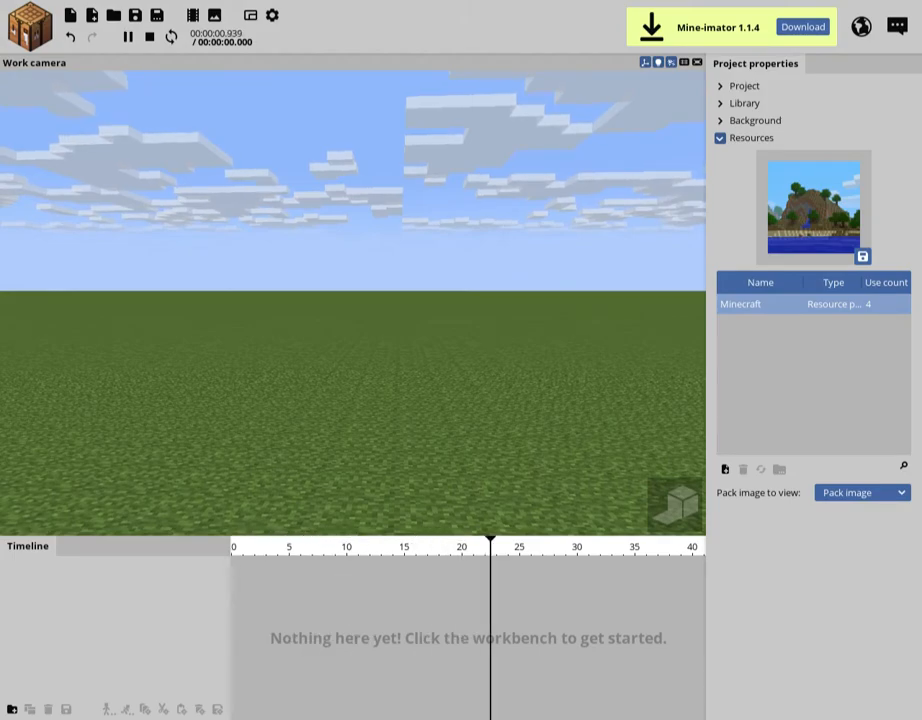
{"action": "key", "text": "space"}
{"action": "mouse_move", "coordinate": [238, 547]}
{"action": "left_mouse_down"}
{"action": "mouse_move", "coordinate": [575, 547]}
{"action": "mouse_move", "coordinate": [232, 547]}
{"action": "left_mouse_up"}
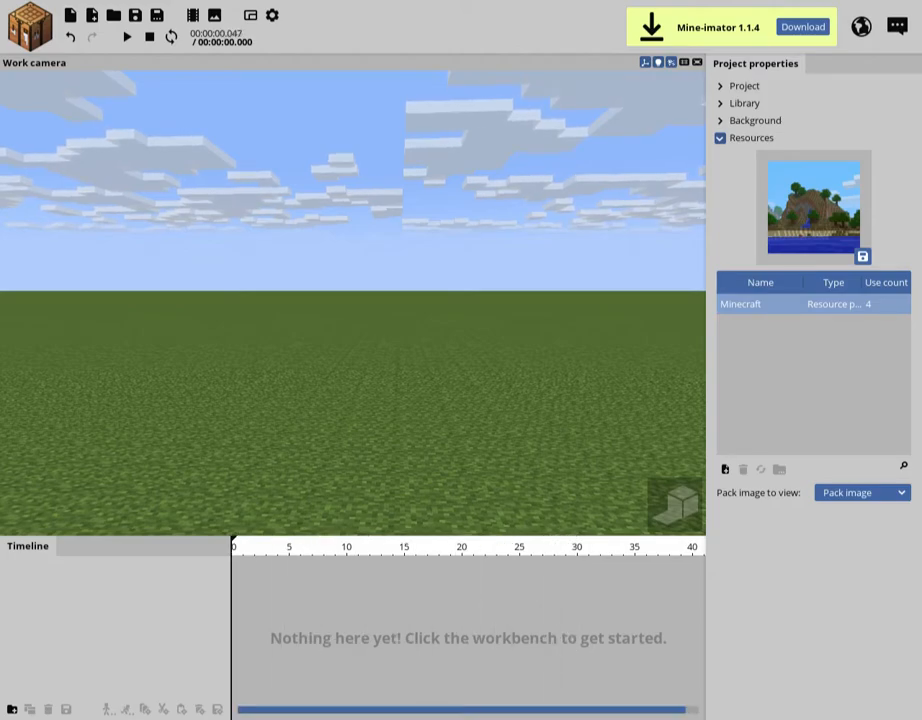
{"action": "left_click_drag", "start_coordinate": [300, 535], "coordinate": [300, 537]}
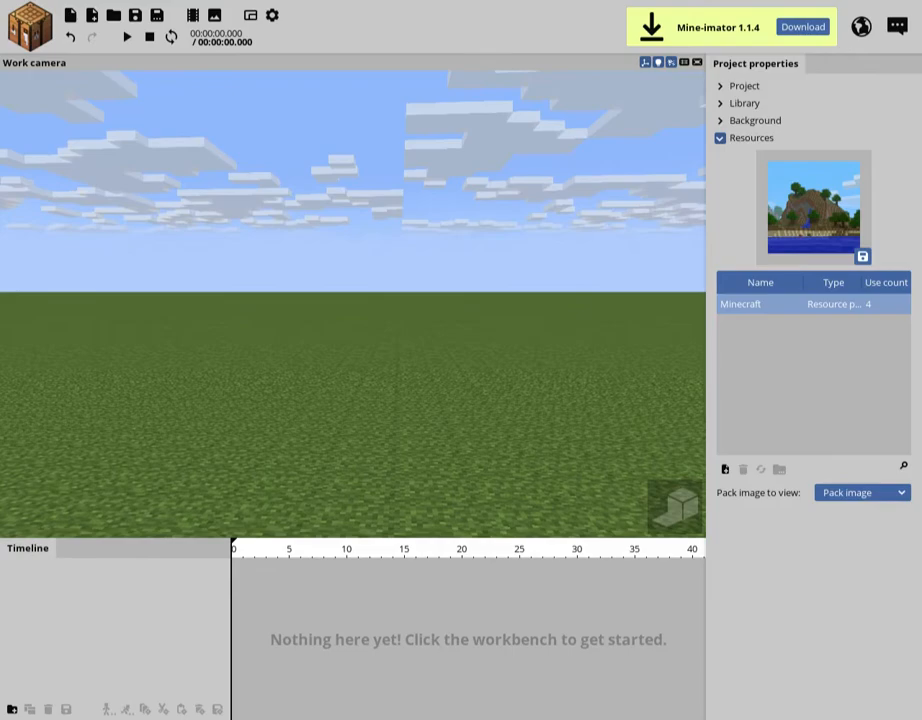
{"action": "key", "text": "space"}
{"action": "key", "text": "space"}
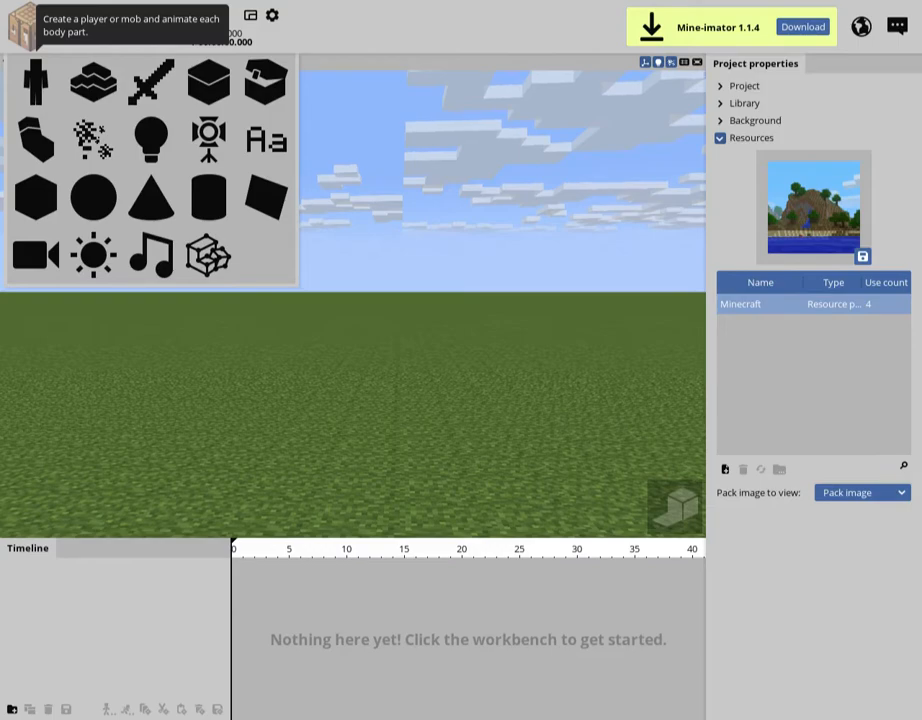
Create a Human character with the Steve variant and a Skeleton character
{"action": "left_click", "coordinate": [36, 82]}
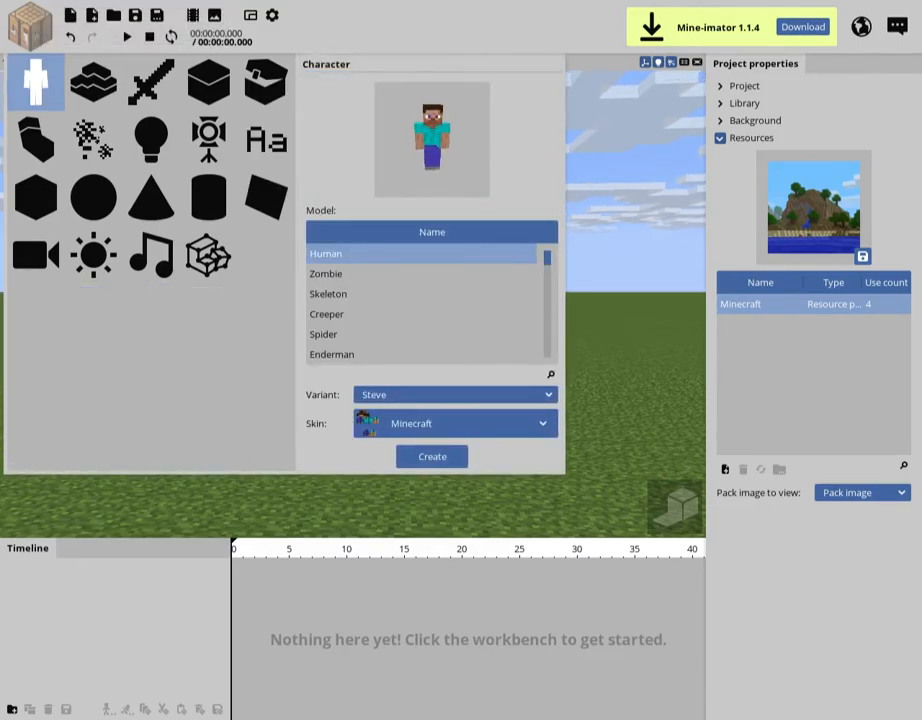
{"action": "left_click", "coordinate": [432, 457]}
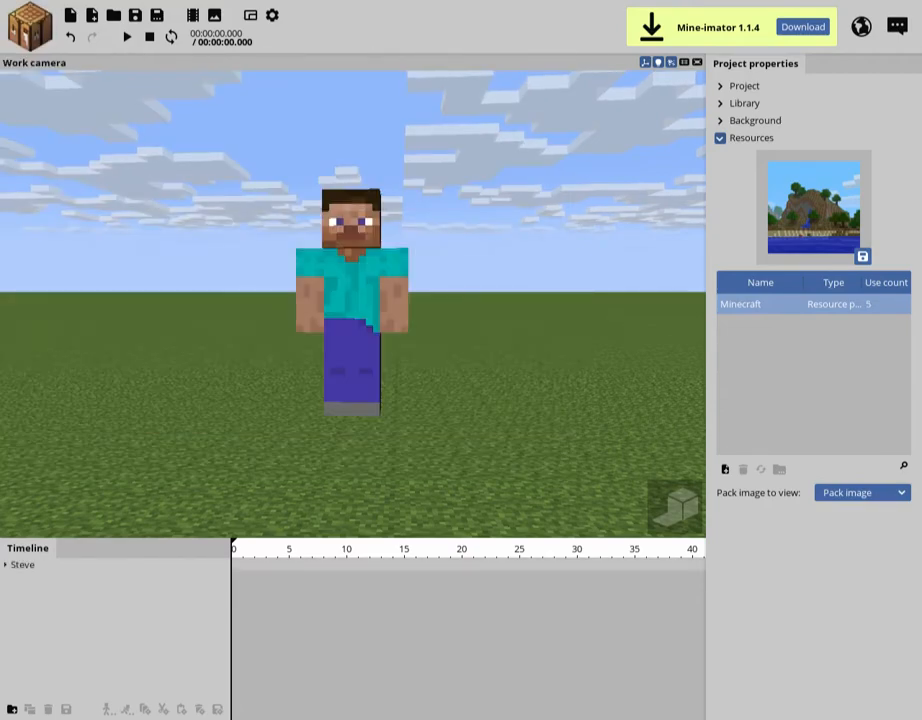
{"action": "left_click", "coordinate": [30, 25]}
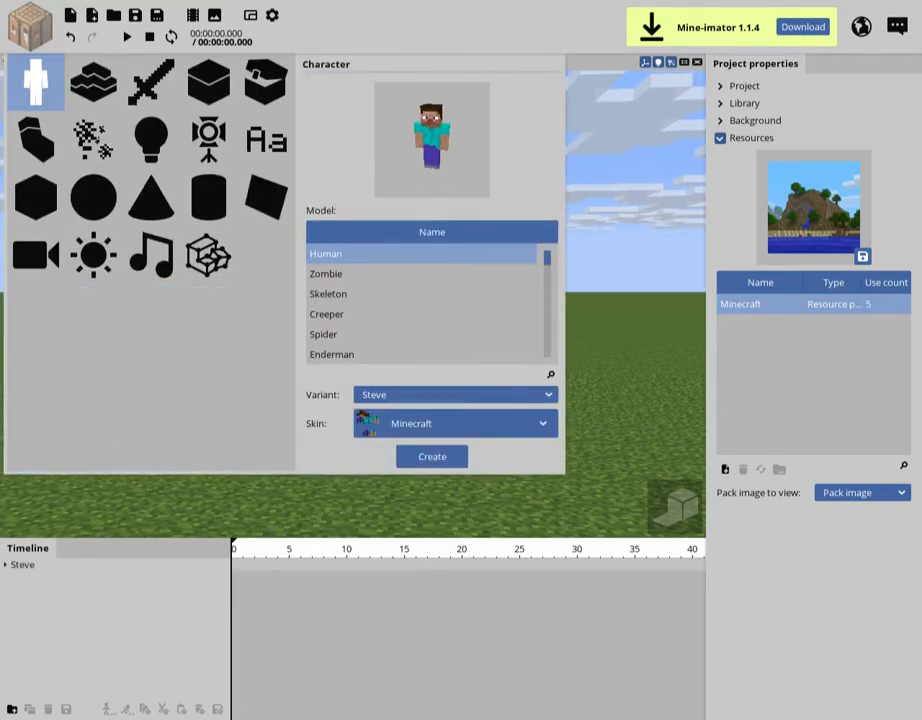
{"action": "left_click", "coordinate": [422, 294]}
{"action": "left_click", "coordinate": [422, 335]}
{"action": "left_click", "coordinate": [422, 354]}
{"action": "left_click", "coordinate": [422, 314]}
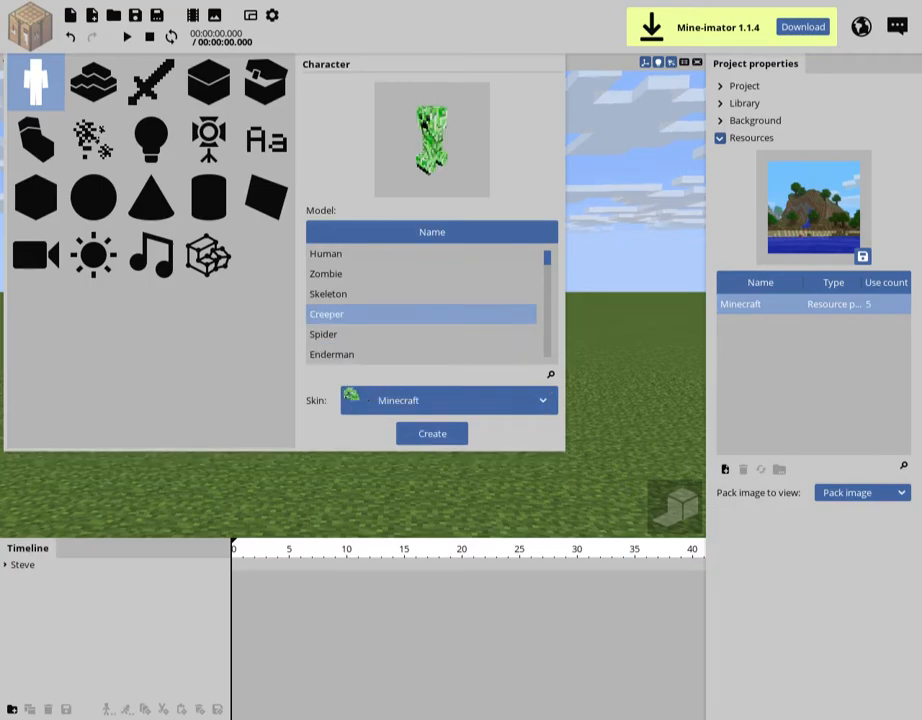
{"action": "left_click", "coordinate": [422, 274]}
{"action": "left_click", "coordinate": [422, 294]}
{"action": "left_click", "coordinate": [432, 457]}
Reset the Skeleton's position to 0 on X, Y and Z
{"action": "right_click_drag", "start_coordinate": [340, 250], "coordinate": [219, 398]}
{"action": "left_click", "coordinate": [322, 215]}
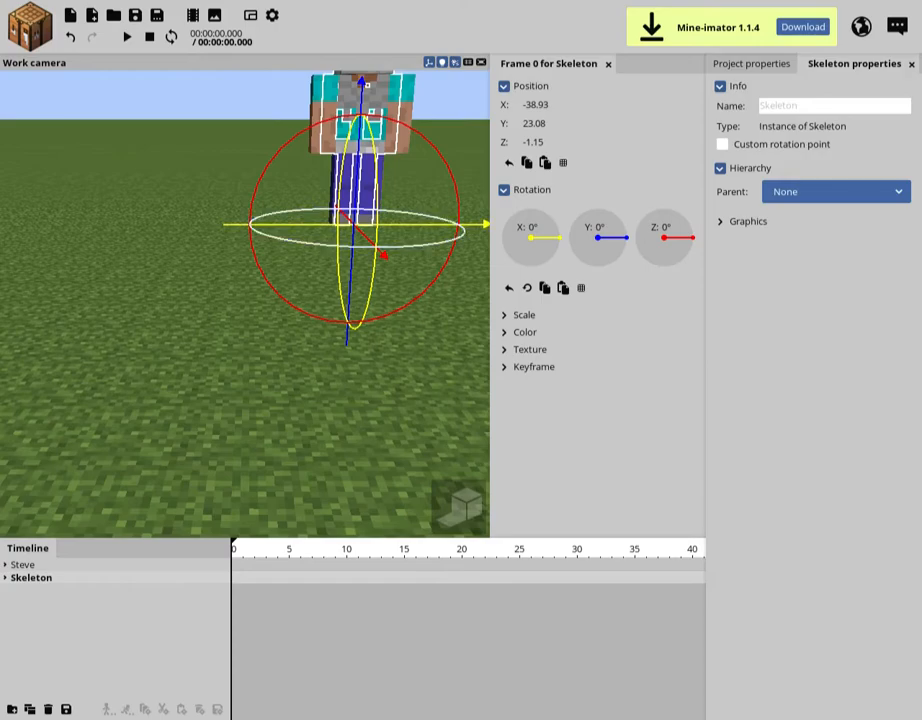
{"action": "right_click_drag", "start_coordinate": [290, 242], "coordinate": [326, 228]}
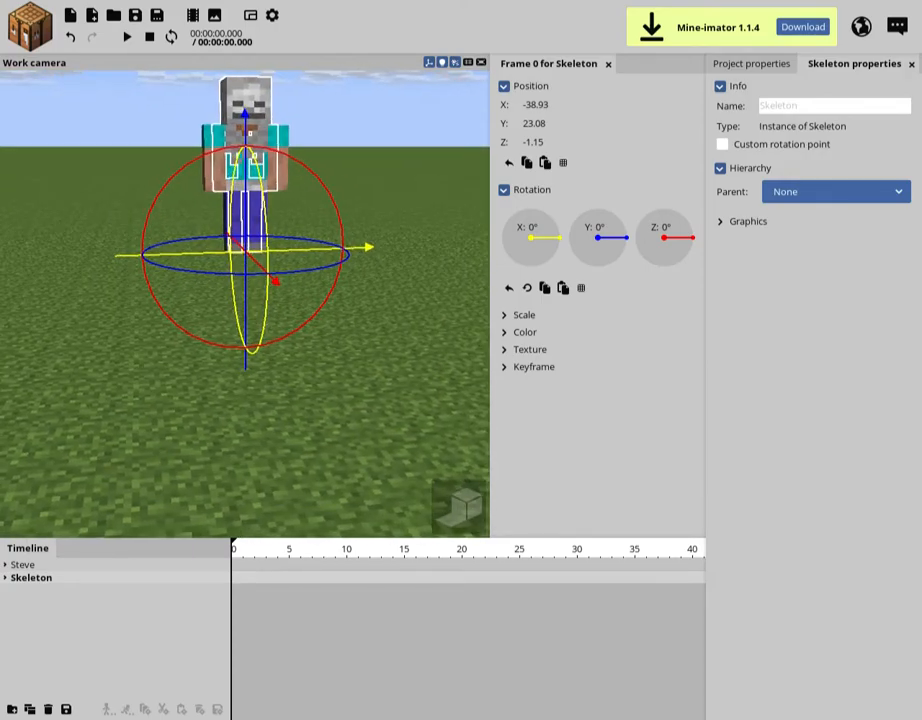
{"action": "left_click", "coordinate": [380, 300]}
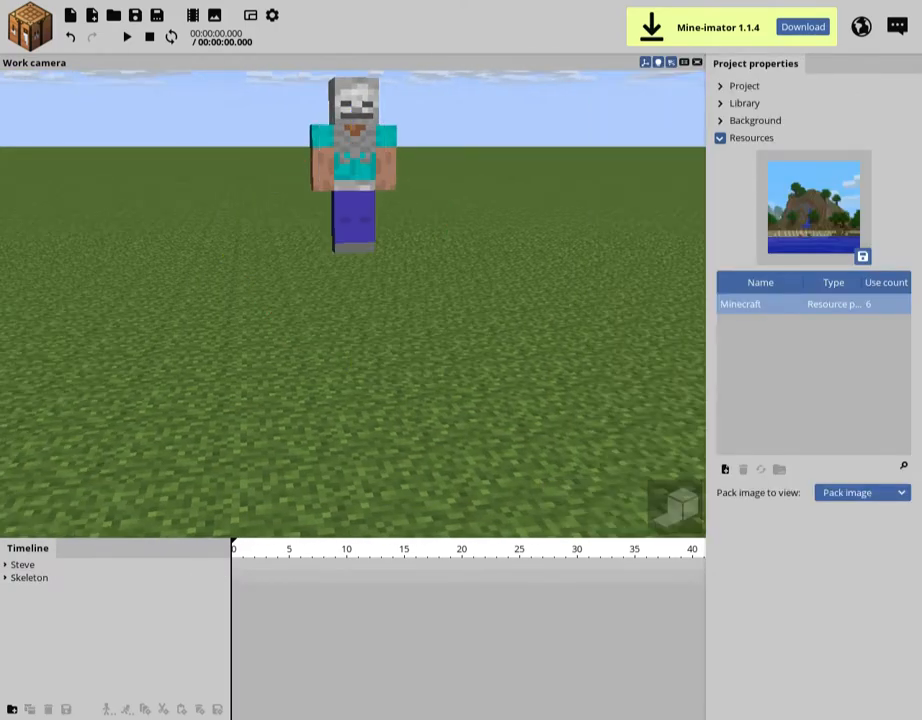
{"action": "left_click", "coordinate": [40, 578]}
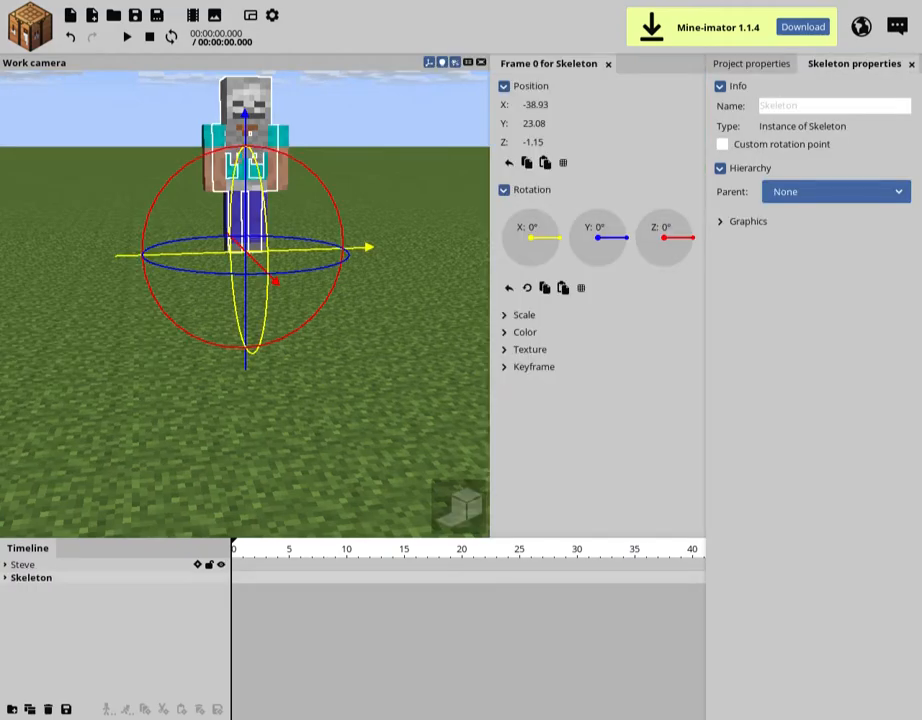
{"action": "right_click", "coordinate": [533, 142]}
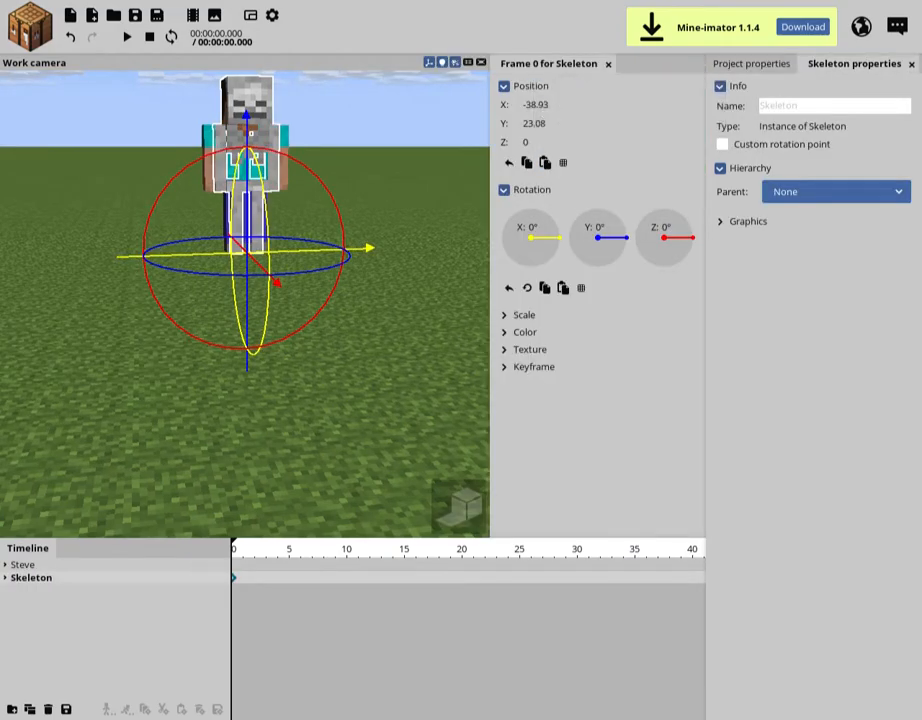
{"action": "right_click", "coordinate": [533, 123]}
{"action": "right_click", "coordinate": [527, 104]}
{"action": "left_click", "coordinate": [365, 210]}
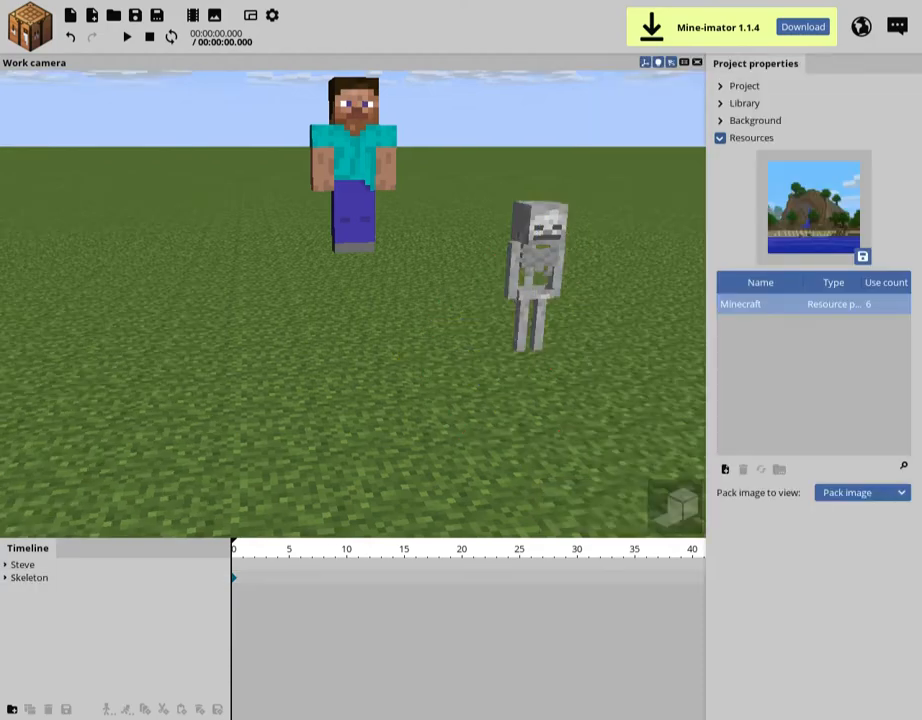
Reset Steve's position to 0 on X, Y and Z
{"action": "left_click", "coordinate": [24, 565]}
{"action": "left_click_drag", "start_coordinate": [28, 551], "coordinate": [32, 556]}
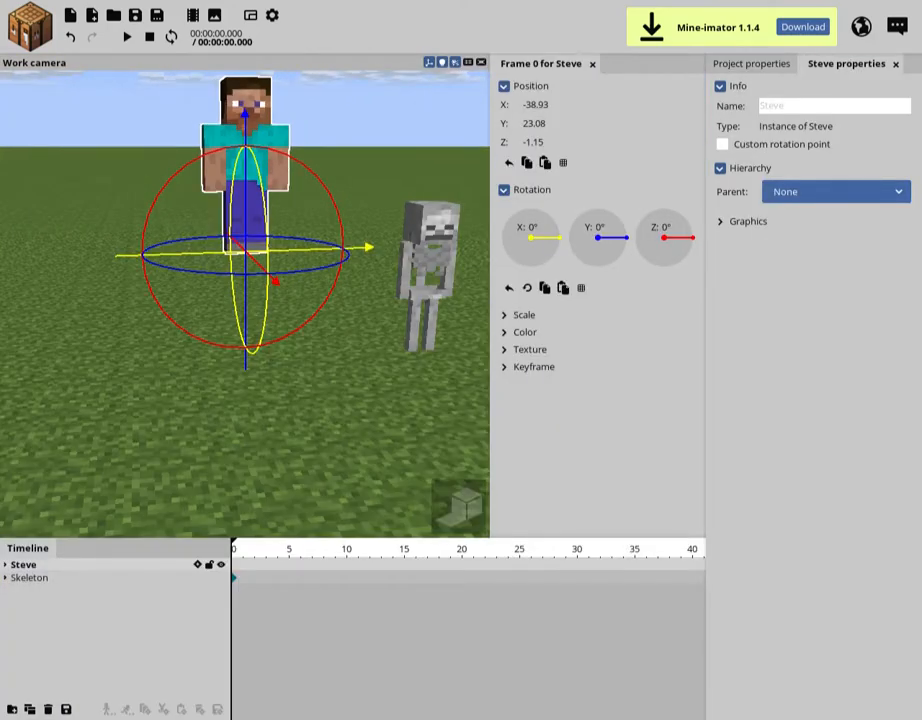
{"action": "right_click", "coordinate": [533, 142]}
{"action": "right_click", "coordinate": [533, 123]}
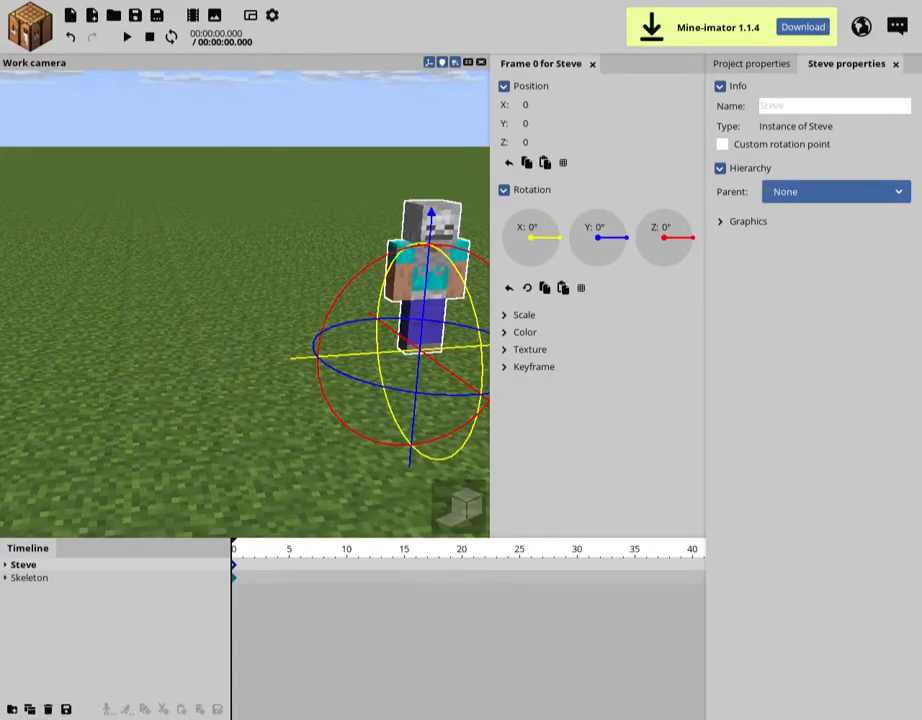
Try raising Steve to a Y position of about 36.67, and undo the move
{"action": "right_click_drag", "start_coordinate": [245, 304], "coordinate": [320, 306]}
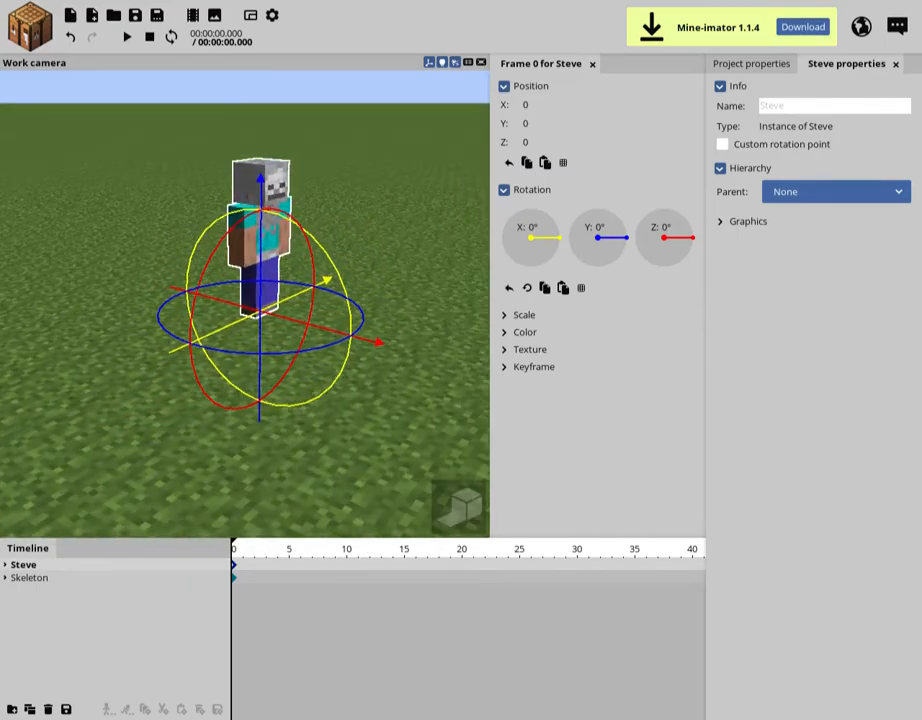
{"action": "right_click_drag", "start_coordinate": [245, 300], "coordinate": [225, 271]}
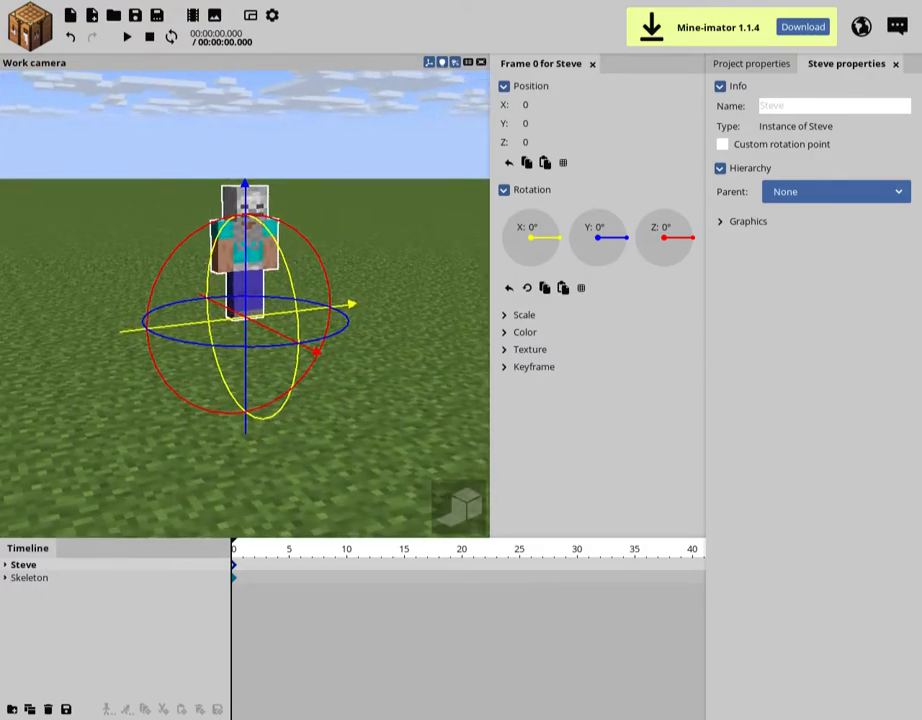
{"action": "key", "text": "ctrl+s"}
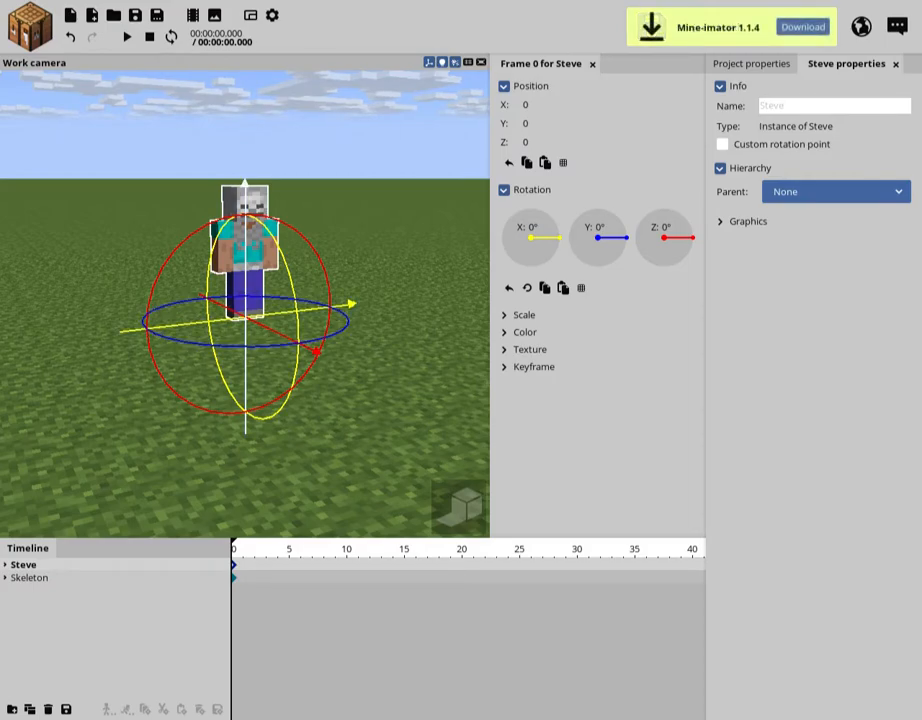
{"action": "left_click_drag", "start_coordinate": [245, 233], "coordinate": [245, 86]}
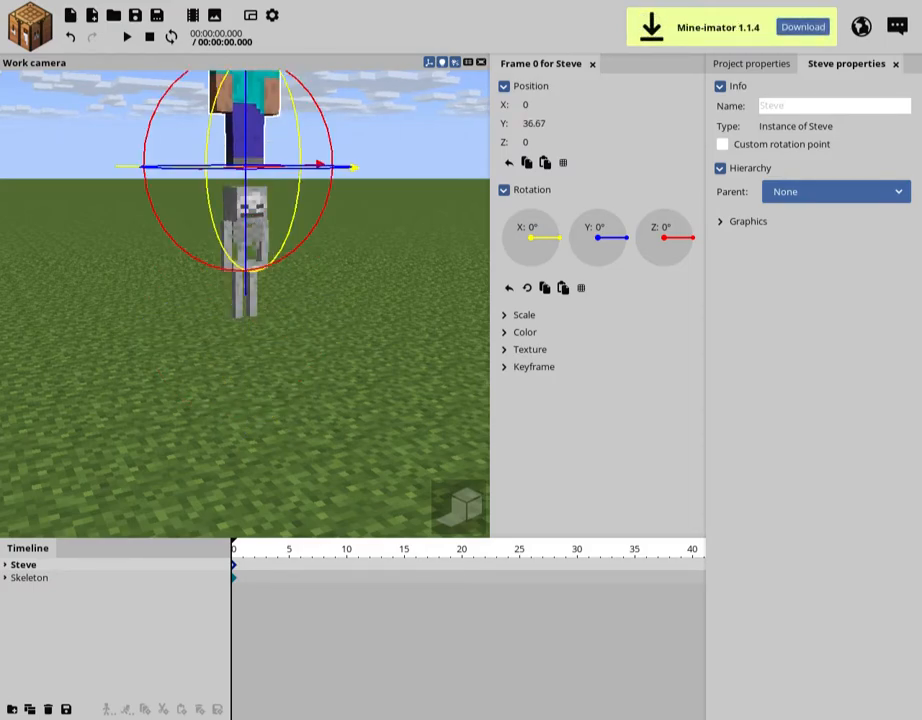
{"action": "key", "text": "ctrl+z"}
{"action": "key", "text": "ctrl+s"}
Try moving Steve along individual axes, including to about 77.01 on Z, and reset his position to 0 on all axes
{"action": "left_click_drag", "start_coordinate": [325, 307], "coordinate": [165, 320]}
{"action": "left_click_drag", "start_coordinate": [82, 250], "coordinate": [78, 145]}
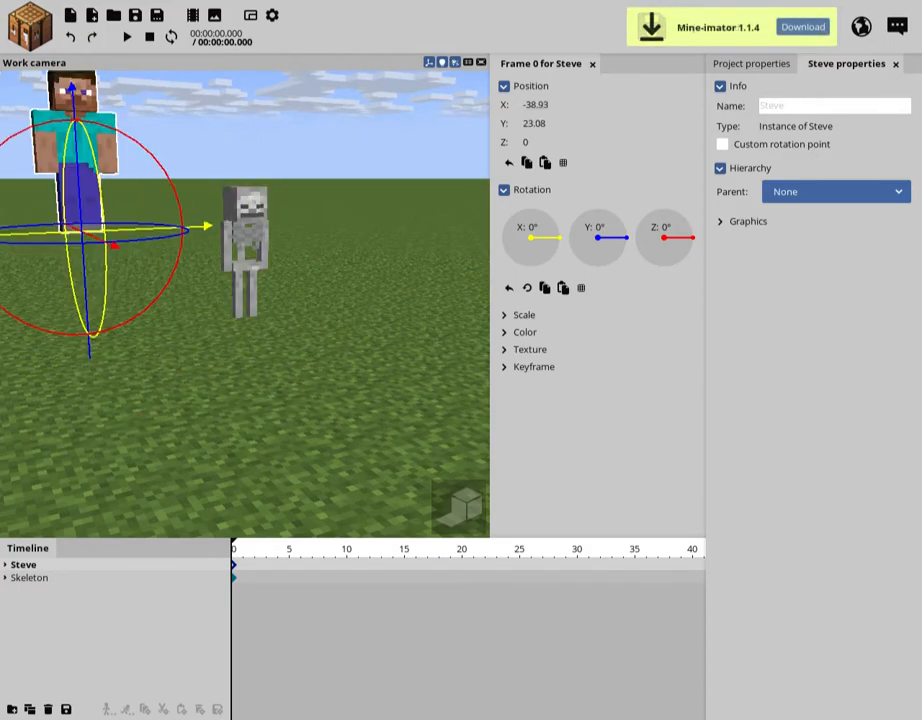
{"action": "right_click", "coordinate": [535, 105]}
{"action": "right_click", "coordinate": [530, 124]}
{"action": "left_click_drag", "start_coordinate": [316, 350], "coordinate": [425, 405]}
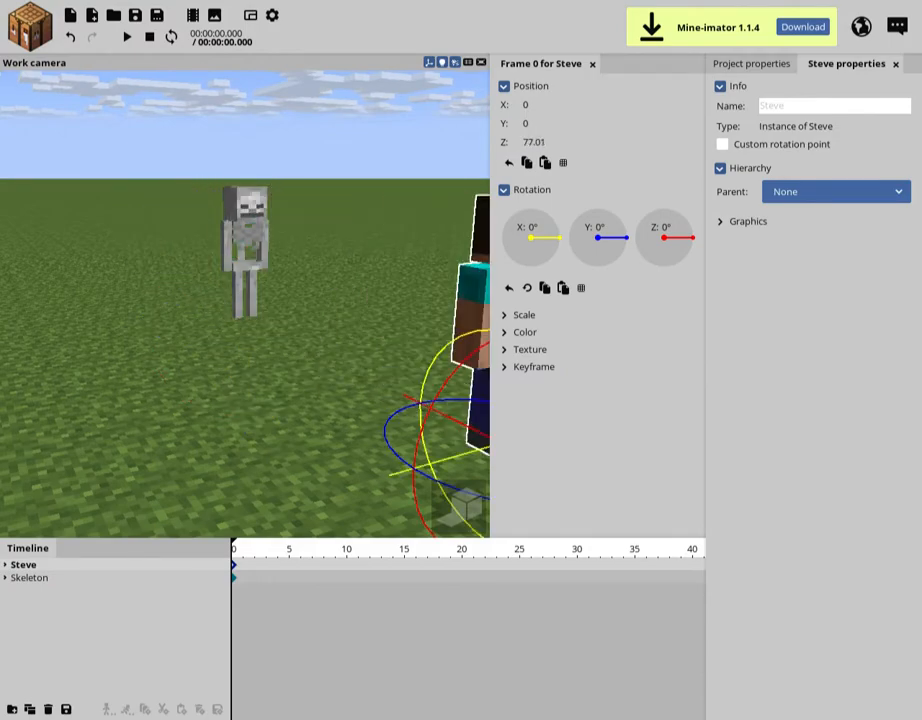
{"action": "right_click", "coordinate": [530, 142]}
Try rotating the whole Steve character around individual axes, and undo the rotations
{"action": "left_click_drag", "start_coordinate": [626, 238], "coordinate": [598, 265]}
{"action": "left_click_drag", "start_coordinate": [165, 342], "coordinate": [143, 338]}
{"action": "right_click", "coordinate": [151, 332]}
{"action": "key", "text": "ctrl+z"}
{"action": "left_click_drag", "start_coordinate": [211, 340], "coordinate": [202, 375]}
{"action": "key", "text": "ctrl+z"}
{"action": "right_click_drag", "start_coordinate": [202, 375], "coordinate": [228, 381]}
{"action": "key", "text": "w"}
{"action": "key", "text": "a"}
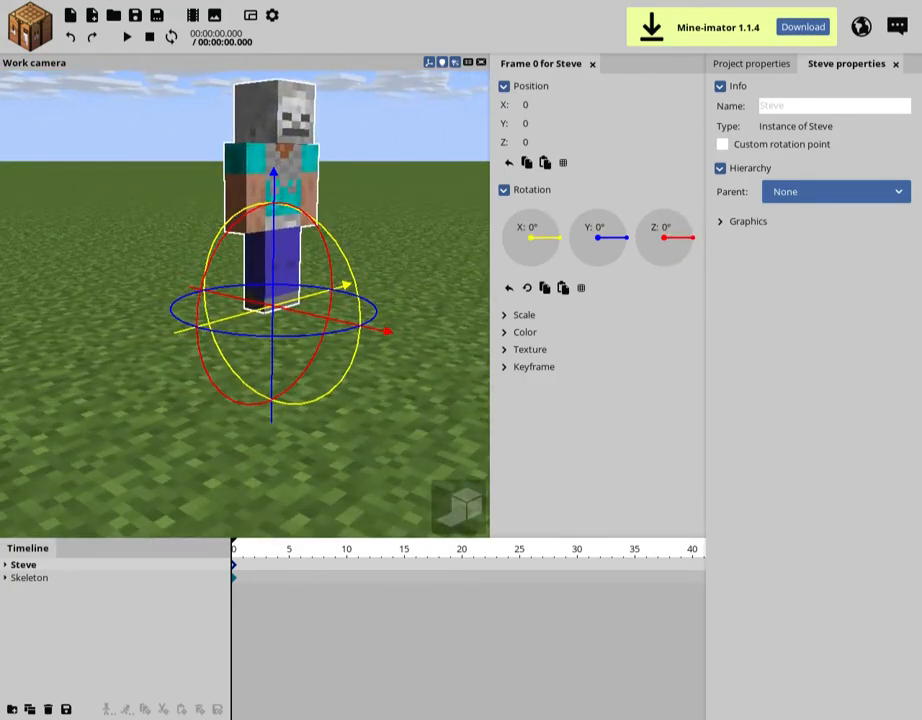
Expand Steve's body parts in the timeline and select his right arm
{"action": "left_click", "coordinate": [245, 192]}
{"action": "left_click", "coordinate": [5, 565]}
{"action": "left_click", "coordinate": [5, 565]}
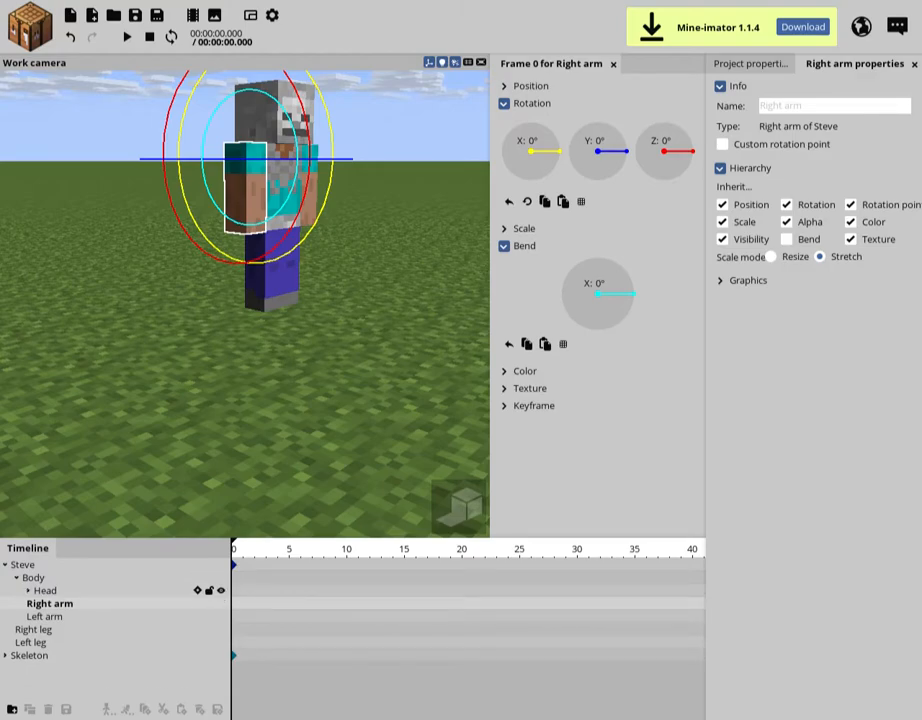
{"action": "left_click", "coordinate": [17, 578]}
{"action": "left_click", "coordinate": [80, 660]}
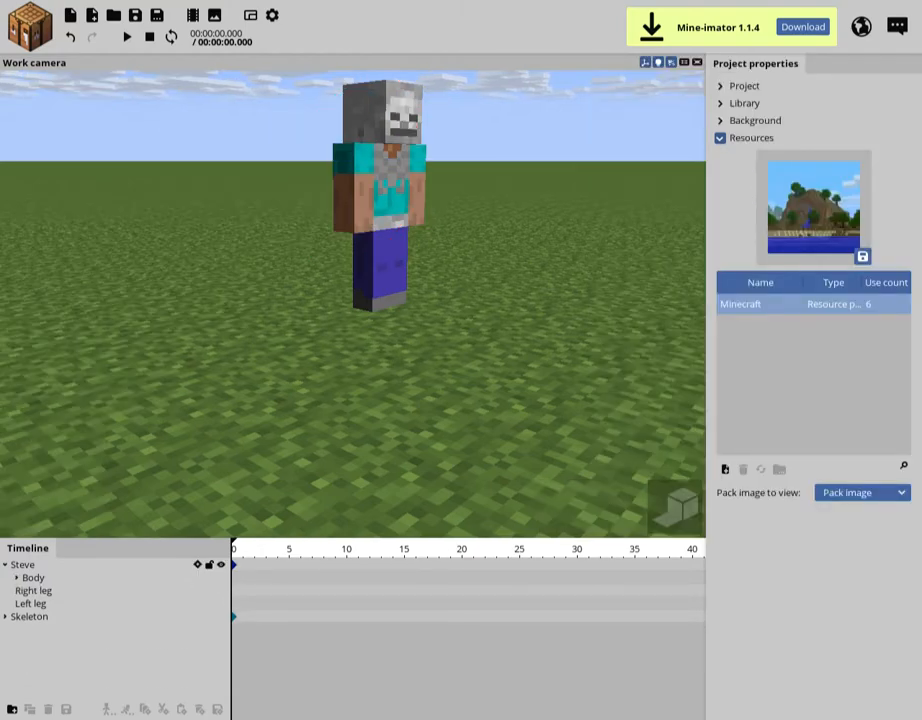
{"action": "left_click", "coordinate": [22, 565]}
{"action": "left_click", "coordinate": [17, 578]}
{"action": "left_click", "coordinate": [50, 603]}
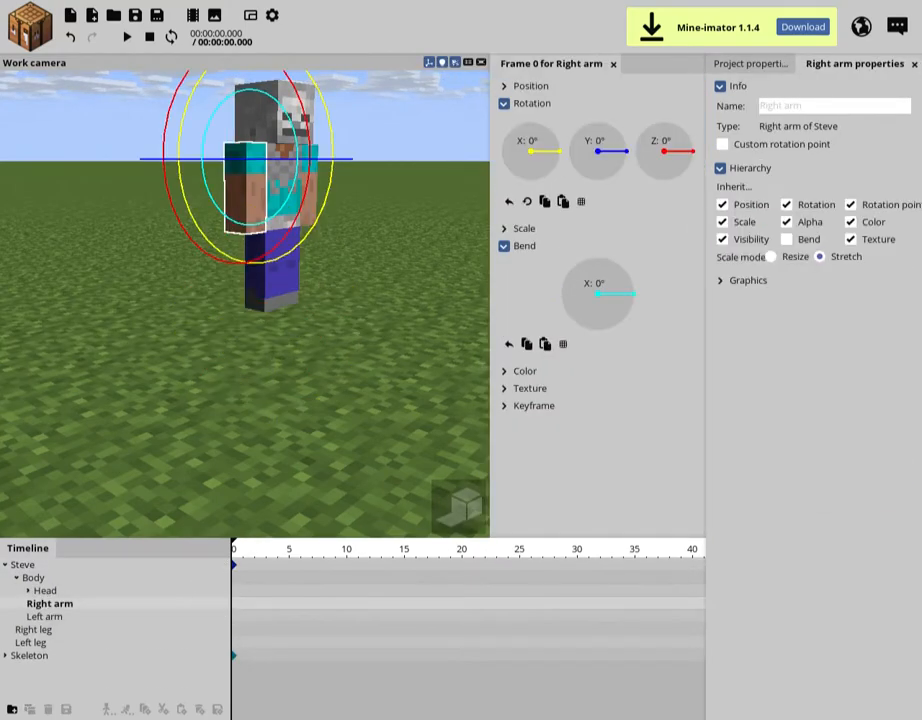
{"action": "left_click_drag", "start_coordinate": [222, 212], "coordinate": [226, 256]}
{"action": "key", "text": "ctrl+z"}
{"action": "key", "text": "ctrl+z"}
Pose Steve's right arm with rotations of about X 8.13°, Y -29.74° and Z -63.66° and a bend of about 95.59°
{"action": "left_click_drag", "start_coordinate": [284, 233], "coordinate": [194, 220]}
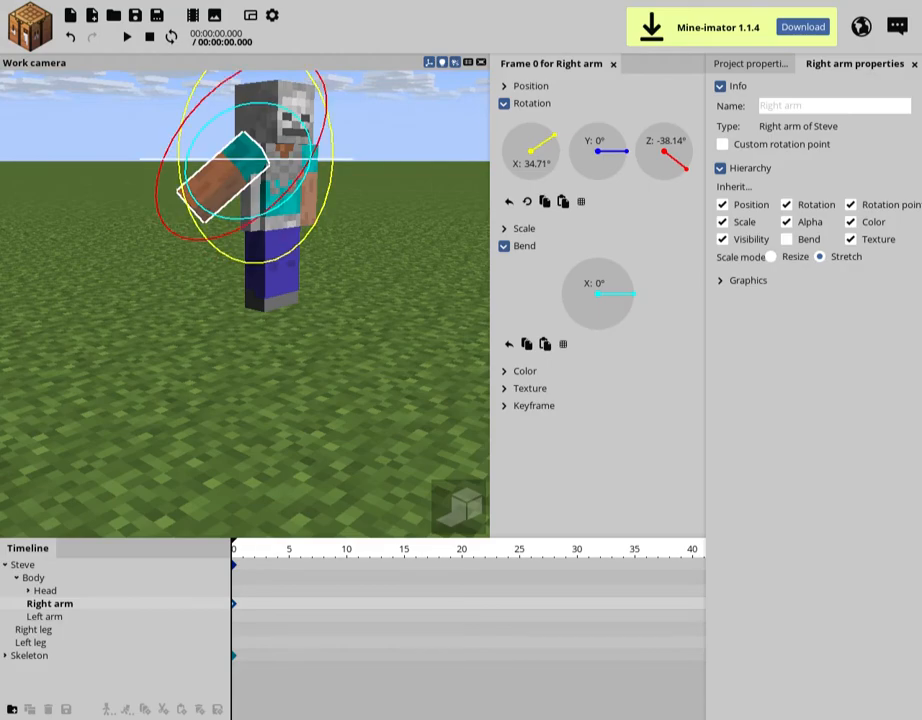
{"action": "left_click_drag", "start_coordinate": [189, 176], "coordinate": [225, 216]}
{"action": "mouse_move", "coordinate": [200, 159]}
{"action": "left_mouse_down"}
{"action": "mouse_move", "coordinate": [204, 139]}
{"action": "mouse_move", "coordinate": [204, 178]}
{"action": "left_mouse_up"}
{"action": "left_click_drag", "start_coordinate": [628, 166], "coordinate": [622, 165]}
{"action": "mouse_move", "coordinate": [555, 135]}
{"action": "left_mouse_down"}
{"action": "mouse_move", "coordinate": [560, 154]}
{"action": "mouse_move", "coordinate": [541, 124]}
{"action": "left_mouse_up"}
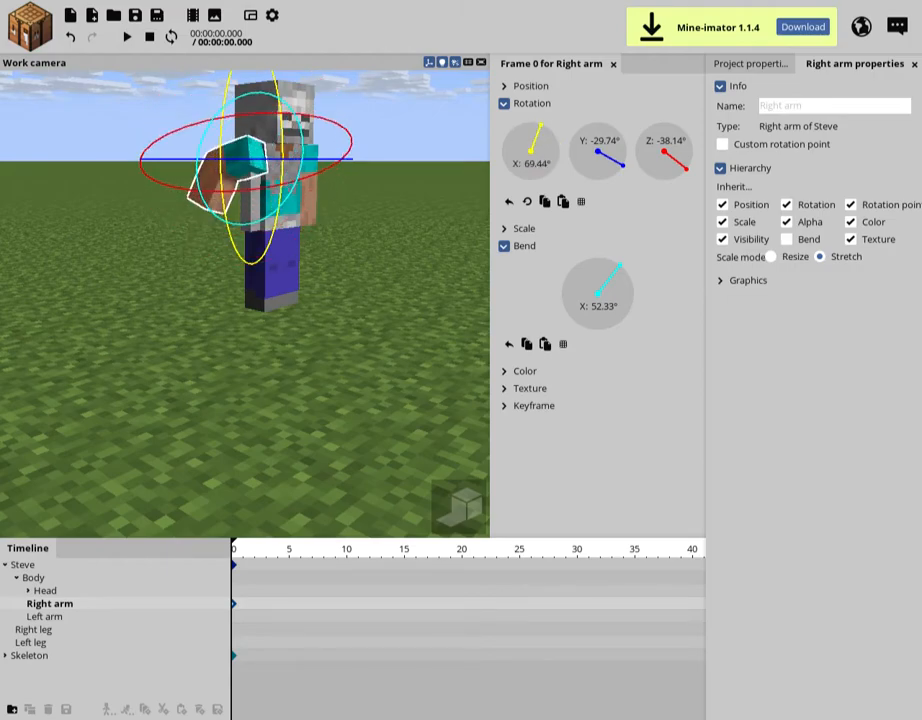
{"action": "left_click_drag", "start_coordinate": [620, 265], "coordinate": [622, 266]}
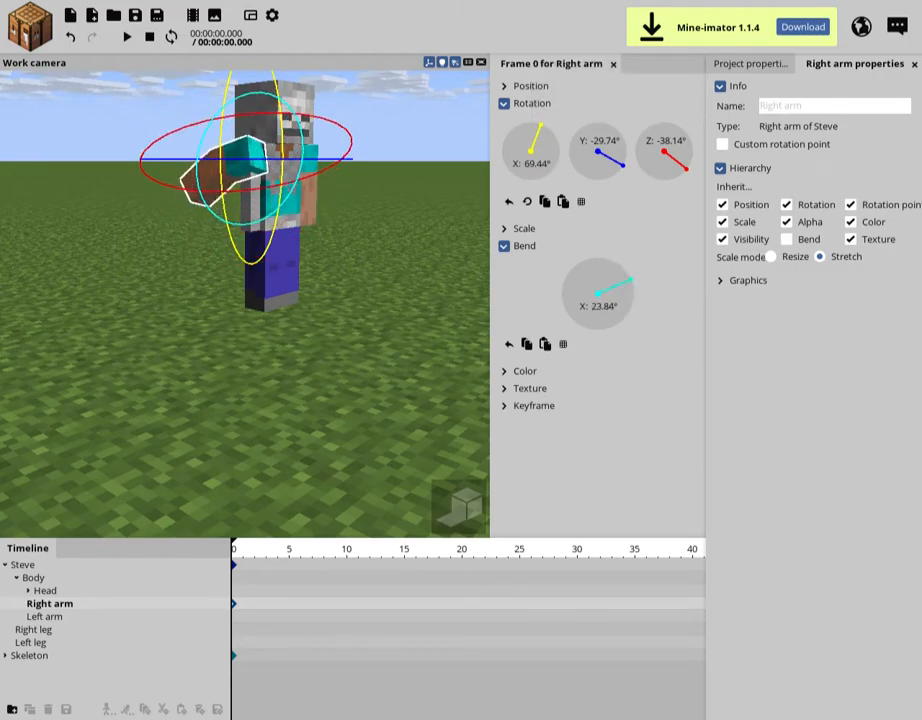
{"action": "mouse_move", "coordinate": [685, 168]}
{"action": "left_mouse_down"}
{"action": "mouse_move", "coordinate": [692, 147]}
{"action": "mouse_move", "coordinate": [686, 170]}
{"action": "left_mouse_up"}
{"action": "left_click_drag", "start_coordinate": [541, 126], "coordinate": [560, 147]}
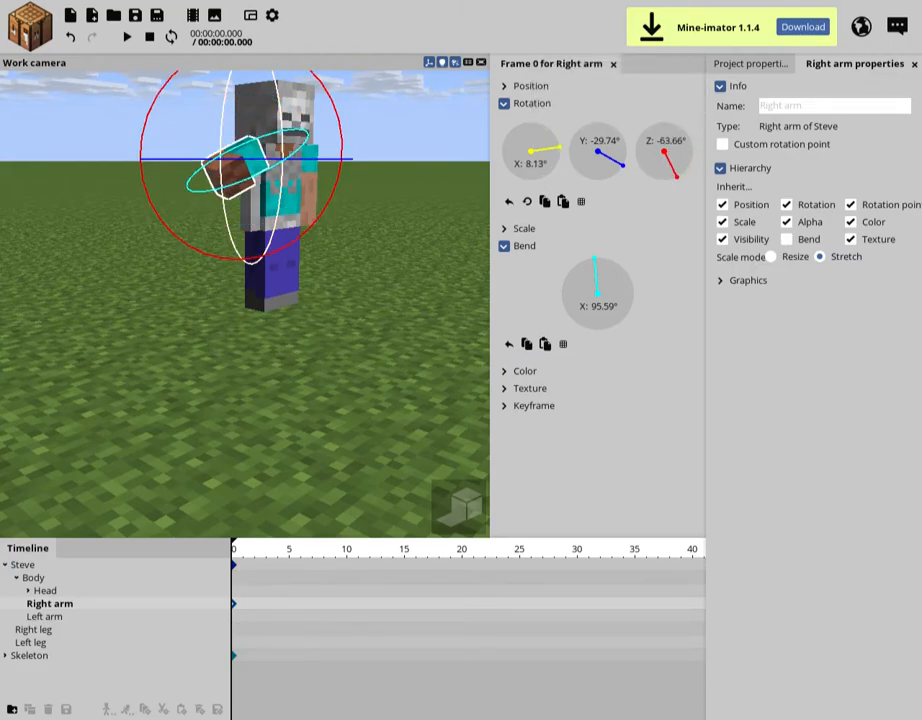
Adjust the pose of Steve's body and rotate his head to about X -8.37°, Y -9.07° and Z -2.79°
{"action": "left_click", "coordinate": [280, 211]}
{"action": "key", "text": "w"}
{"action": "right_click_drag", "start_coordinate": [275, 250], "coordinate": [270, 330]}
{"action": "key", "text": "ctrl+s"}
{"action": "left_click_drag", "start_coordinate": [266, 389], "coordinate": [253, 400]}
{"action": "left_click", "coordinate": [275, 205]}
{"action": "left_click_drag", "start_coordinate": [311, 263], "coordinate": [347, 263]}
{"action": "left_click_drag", "start_coordinate": [340, 257], "coordinate": [290, 270]}
{"action": "right_click_drag", "start_coordinate": [290, 270], "coordinate": [280, 300]}
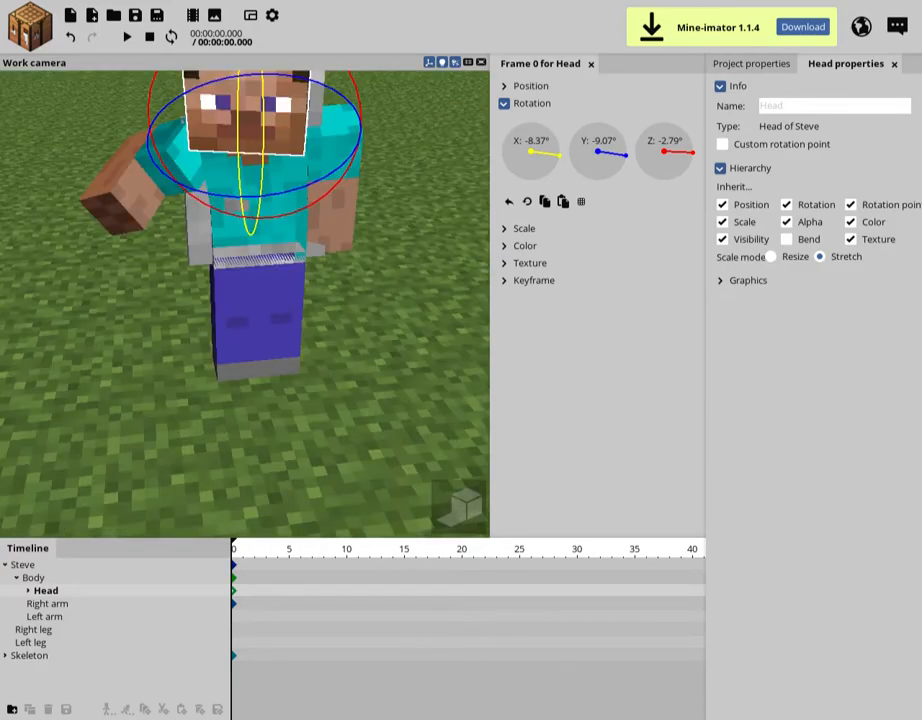
Pose Steve's legs and left arm, rotating the left leg to about Z 12.94°, and select the whole Steve character
{"action": "left_click", "coordinate": [238, 310]}
{"action": "left_click_drag", "start_coordinate": [265, 337], "coordinate": [243, 308]}
{"action": "left_click", "coordinate": [277, 315]}
{"action": "mouse_move", "coordinate": [288, 340]}
{"action": "left_mouse_down"}
{"action": "mouse_move", "coordinate": [309, 336]}
{"action": "mouse_move", "coordinate": [295, 317]}
{"action": "left_mouse_up"}
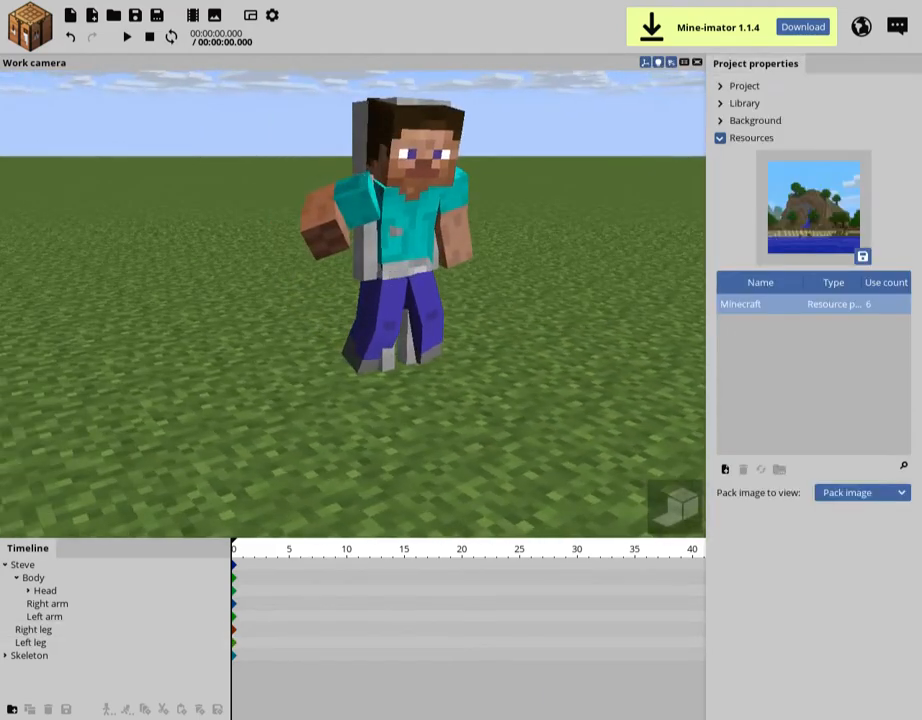
{"action": "left_click_drag", "start_coordinate": [540, 350], "coordinate": [526, 346]}
{"action": "left_click", "coordinate": [395, 228]}
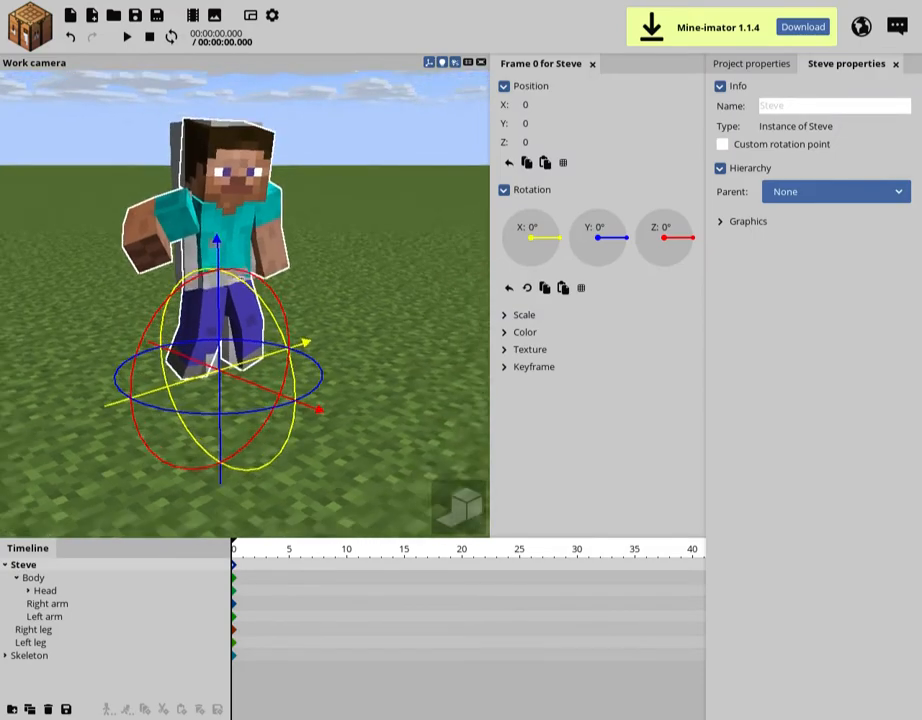
Save the project, collapse the Resources section of the project properties and expand the general Project settings to show the tempo
{"action": "key", "text": "ctrl+s"}
{"action": "left_click", "coordinate": [751, 64]}
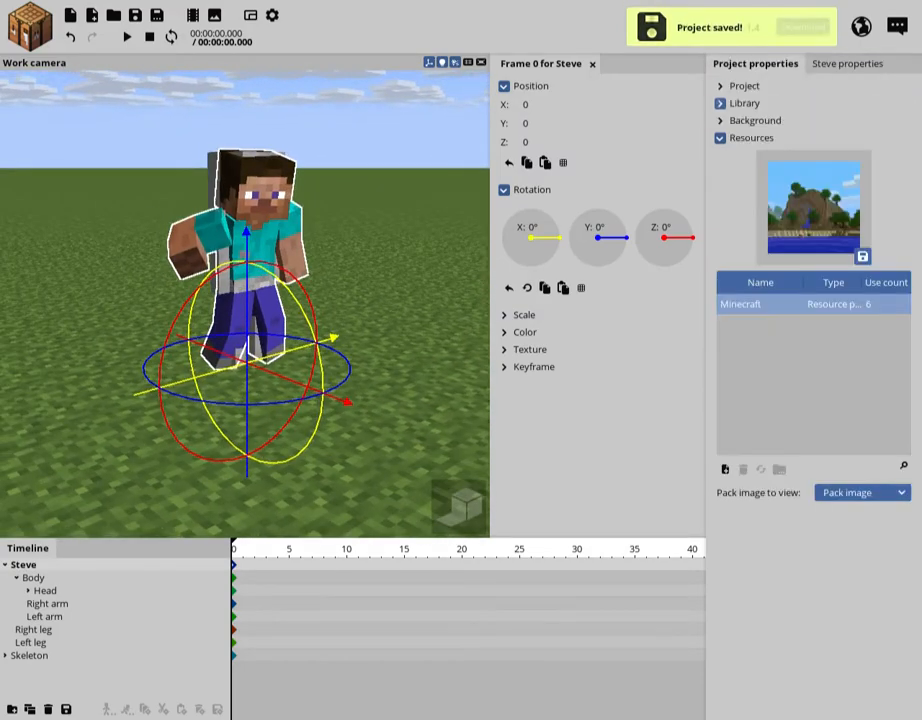
{"action": "left_click", "coordinate": [720, 138]}
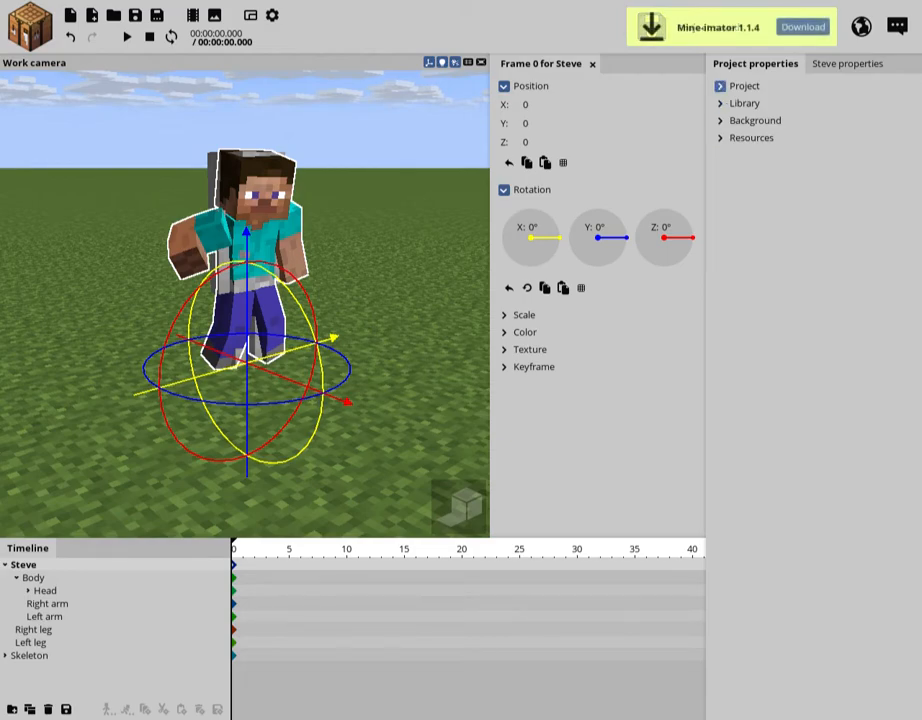
{"action": "left_click", "coordinate": [720, 86]}
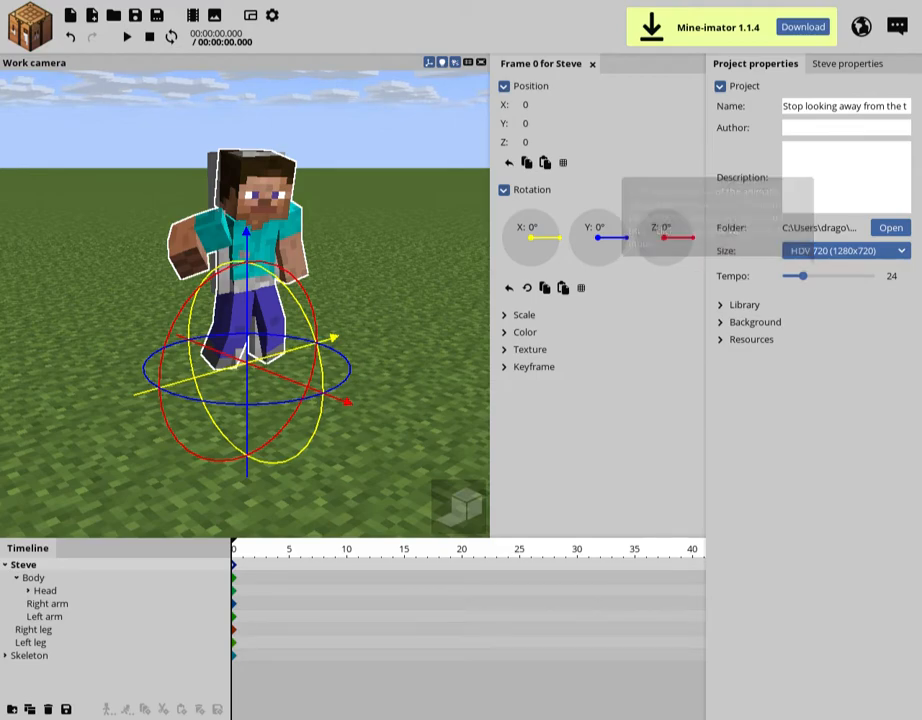
Advance the timeline marker to frame 24, the one-second mark, and save the project
{"action": "key", "text": "space"}
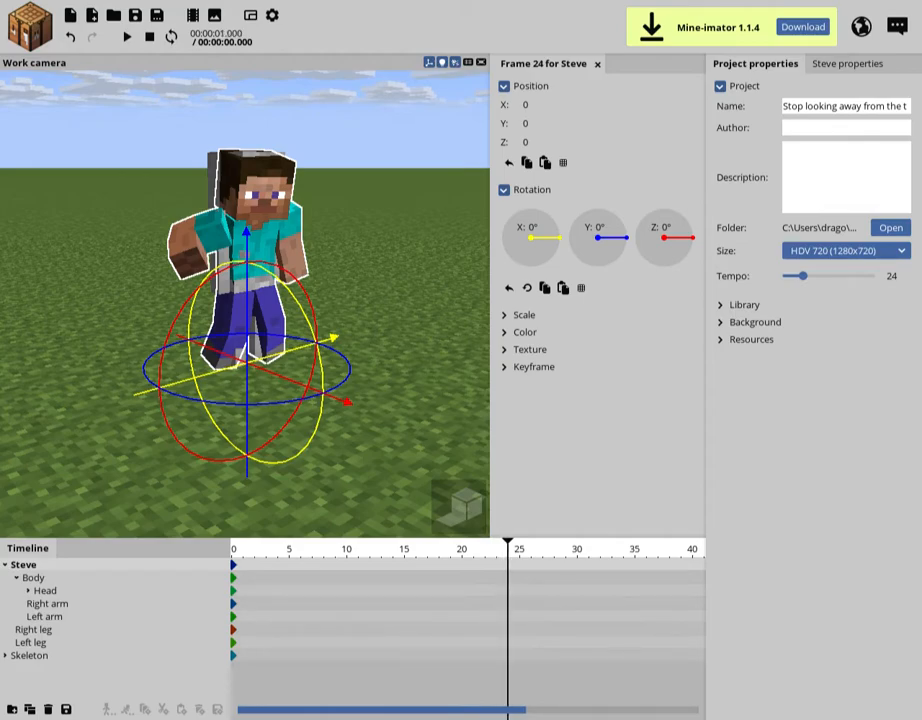
{"action": "scroll", "coordinate": [468, 620], "scroll_direction": "down", "scroll_amount": 2}
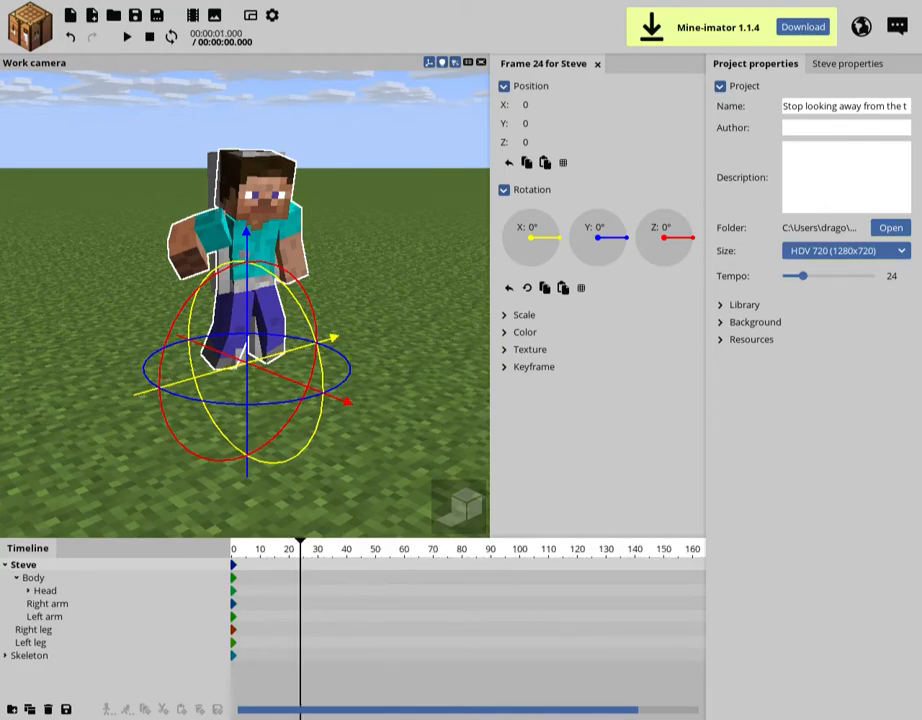
{"action": "mouse_move", "coordinate": [290, 300]}
{"action": "right_mouse_down"}
{"action": "mouse_move", "coordinate": [325, 318]}
{"action": "mouse_move", "coordinate": [290, 310]}
{"action": "right_mouse_up"}
{"action": "key", "text": "ctrl+s"}
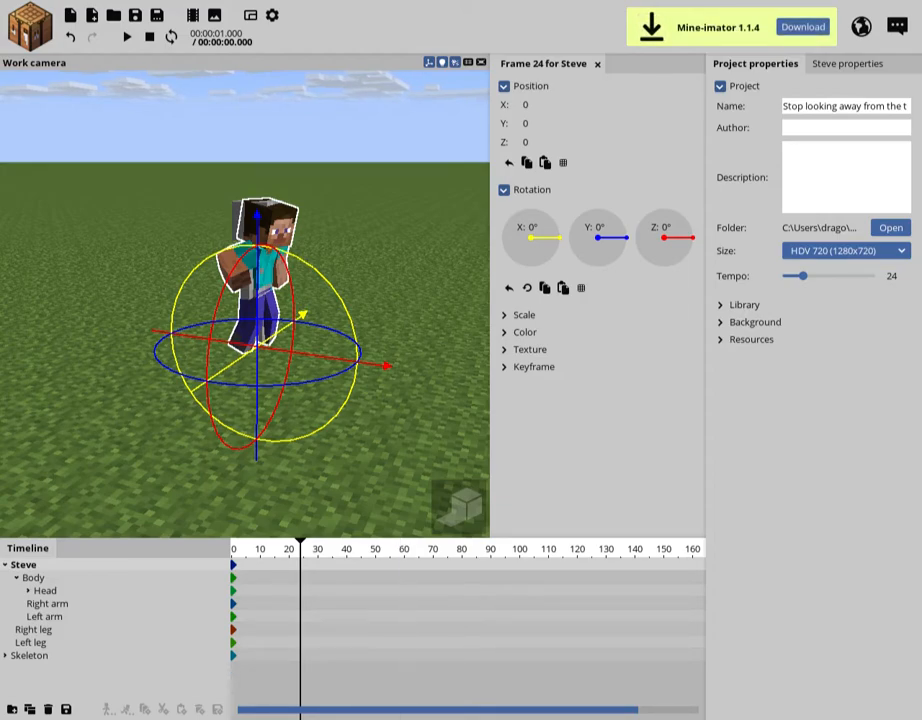
Place the timeline marker exactly on frame 72, the three-second mark
{"action": "left_click_drag", "start_coordinate": [300, 548], "coordinate": [404, 548]}
{"action": "right_click_drag", "start_coordinate": [245, 300], "coordinate": [351, 341]}
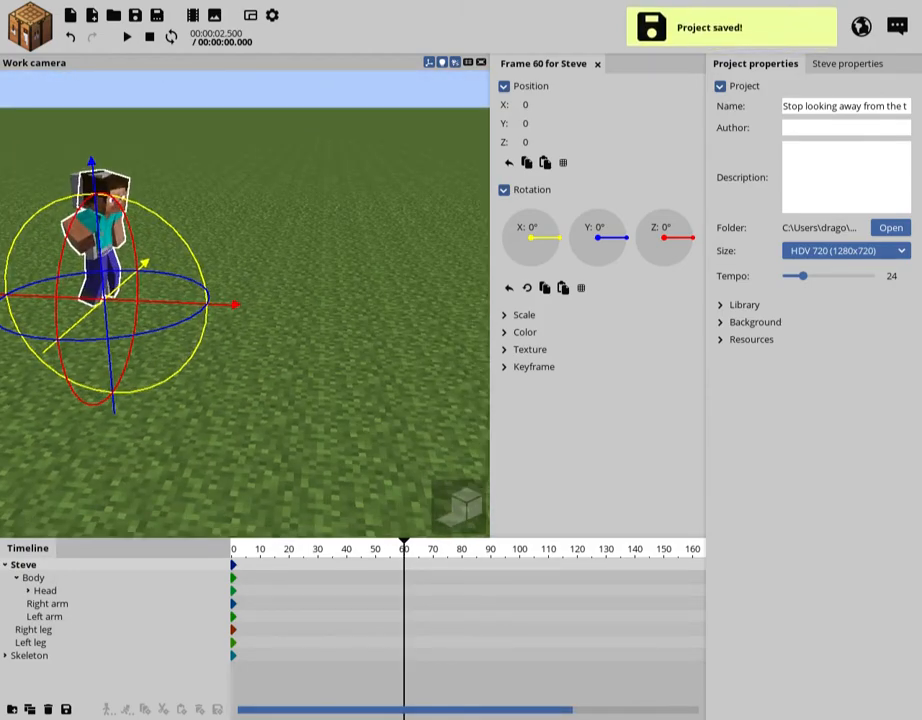
{"action": "left_click", "coordinate": [436, 548]}
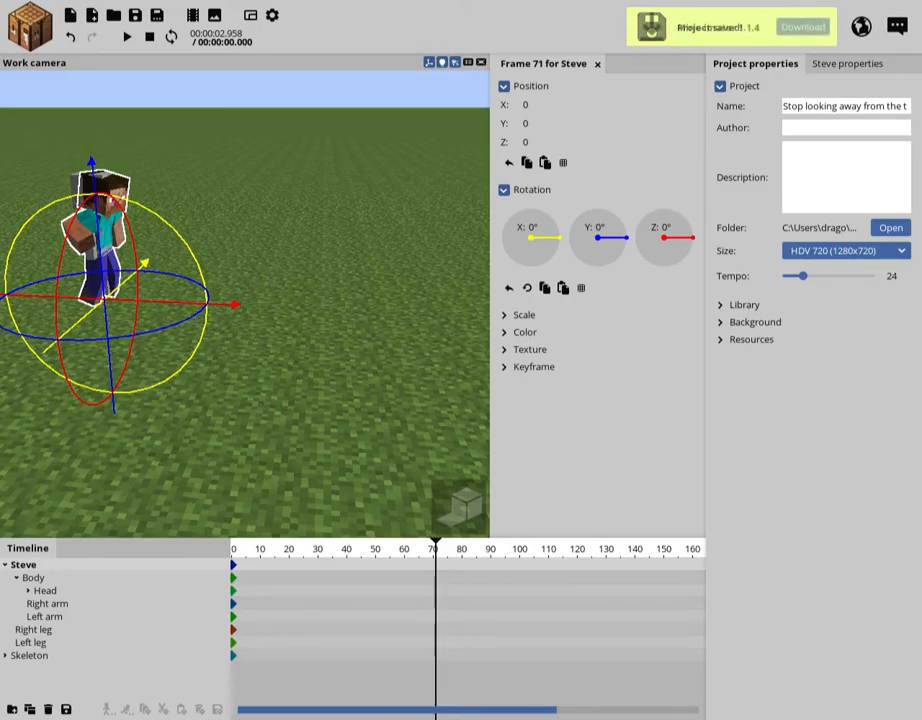
{"action": "left_click", "coordinate": [449, 548]}
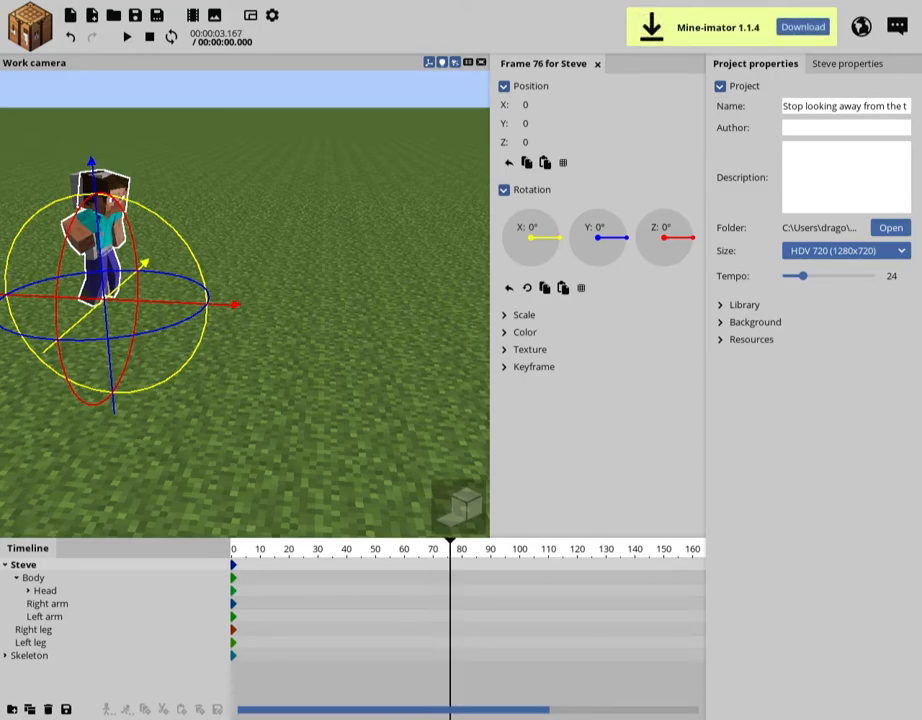
{"action": "scroll", "coordinate": [447, 548], "scroll_direction": "up", "scroll_amount": 5}
{"action": "left_click", "coordinate": [436, 548]}
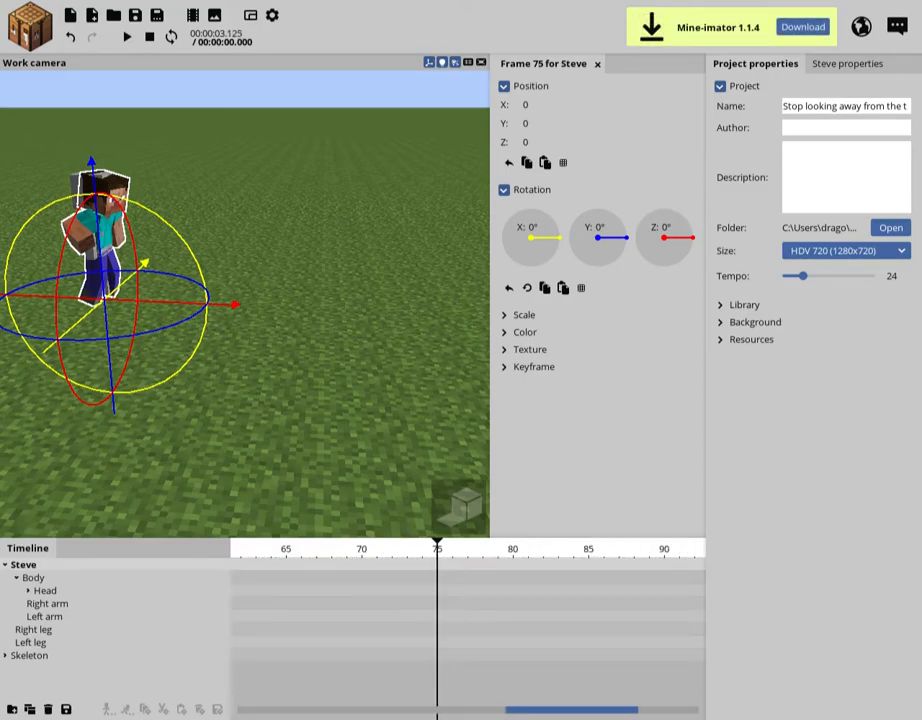
{"action": "left_click", "coordinate": [406, 548]}
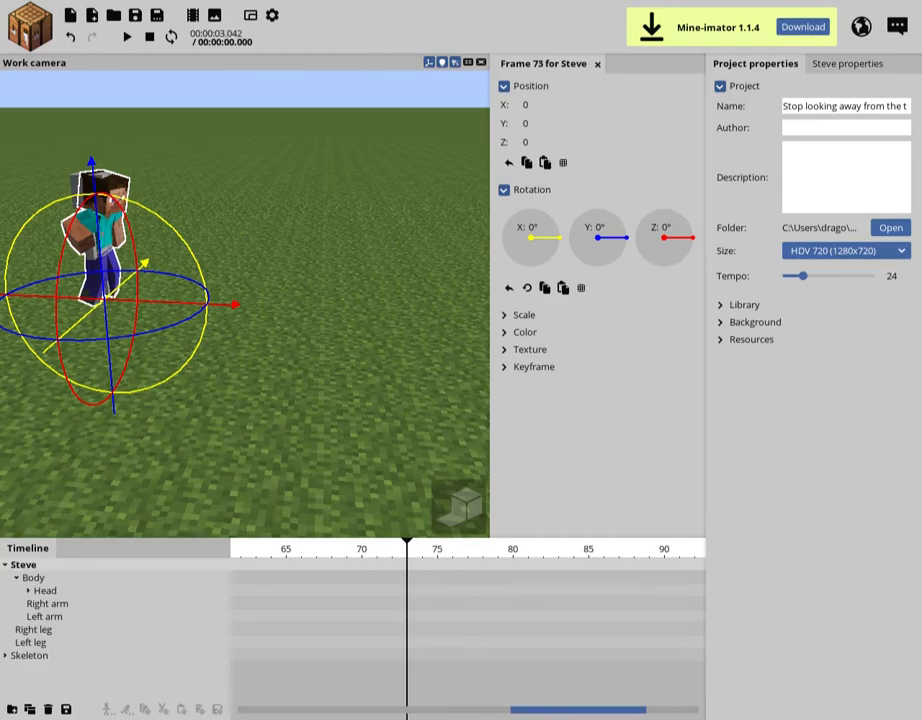
{"action": "left_click", "coordinate": [361, 548]}
{"action": "left_click", "coordinate": [379, 548]}
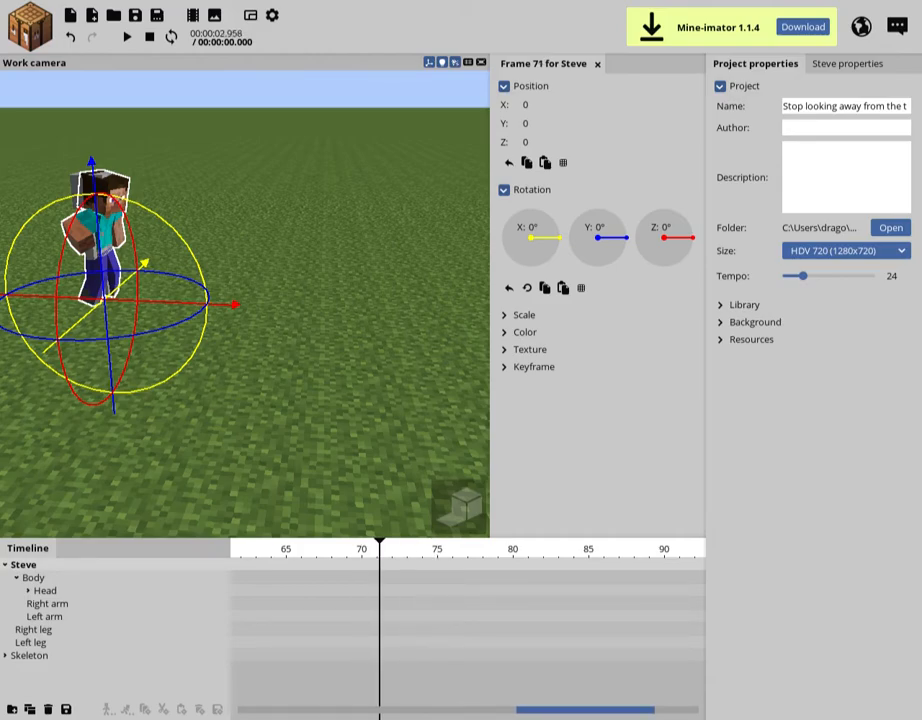
{"action": "key", "text": "Right"}
{"action": "scroll", "coordinate": [468, 628], "scroll_direction": "down", "scroll_amount": 10}
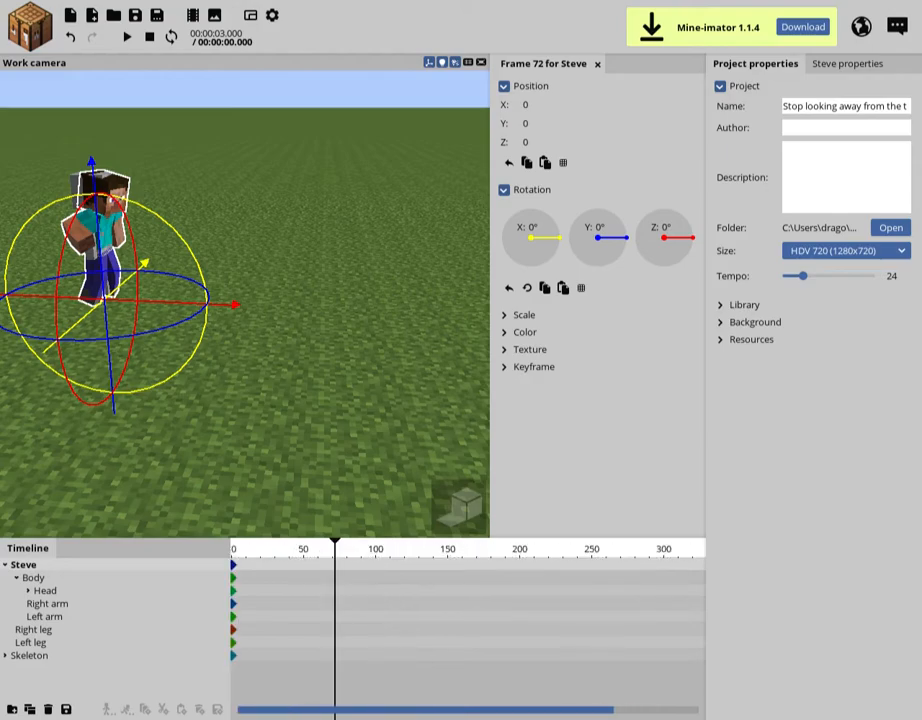
{"action": "scroll", "coordinate": [468, 628], "scroll_direction": "up", "scroll_amount": 5}
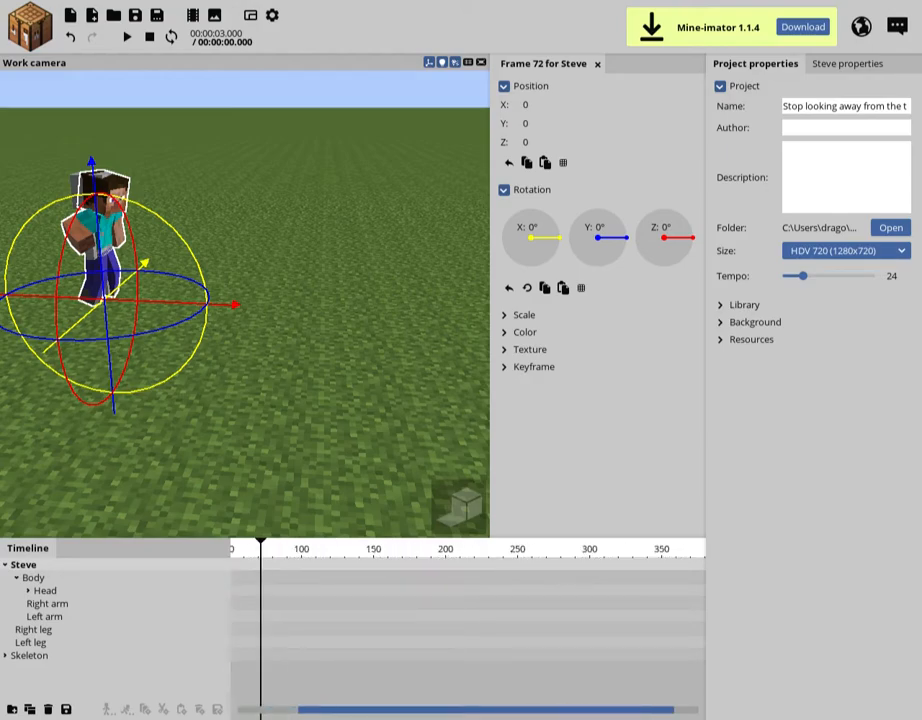
Keyframe Steve's movement at frame 72 by moving him away from the Skeleton to a Z position of about 82.72
{"action": "key", "text": "s"}
{"action": "right_click_drag", "start_coordinate": [206, 301], "coordinate": [222, 301]}
{"action": "left_click_drag", "start_coordinate": [207, 303], "coordinate": [488, 306]}
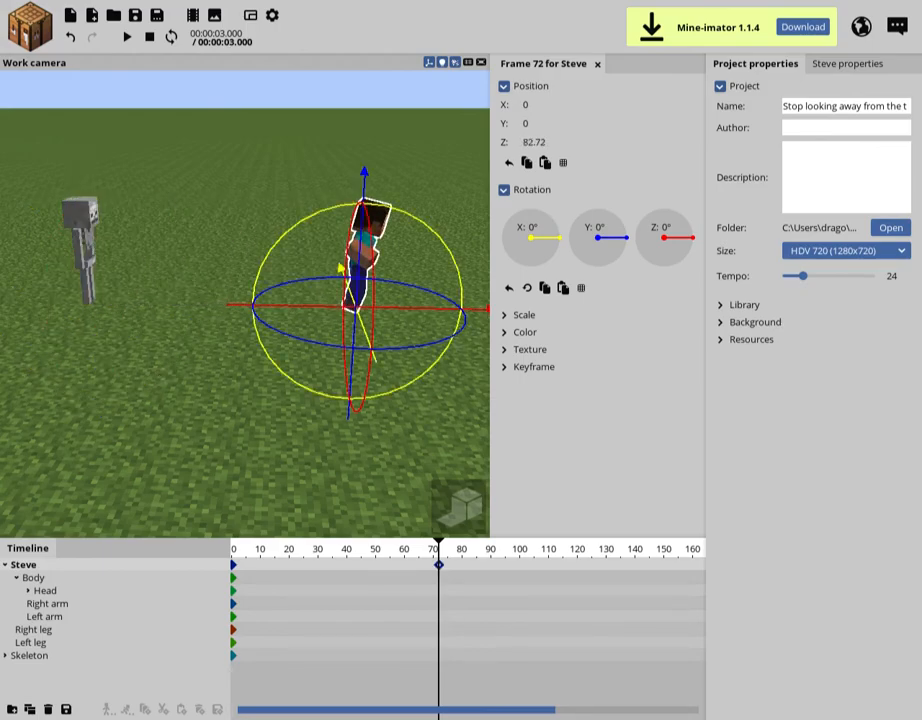
Save the project and play back Steve's movement from frame 0 to frame 72
{"action": "left_click_drag", "start_coordinate": [438, 548], "coordinate": [232, 548]}
{"action": "left_click", "coordinate": [262, 680]}
{"action": "key", "text": "ctrl+s"}
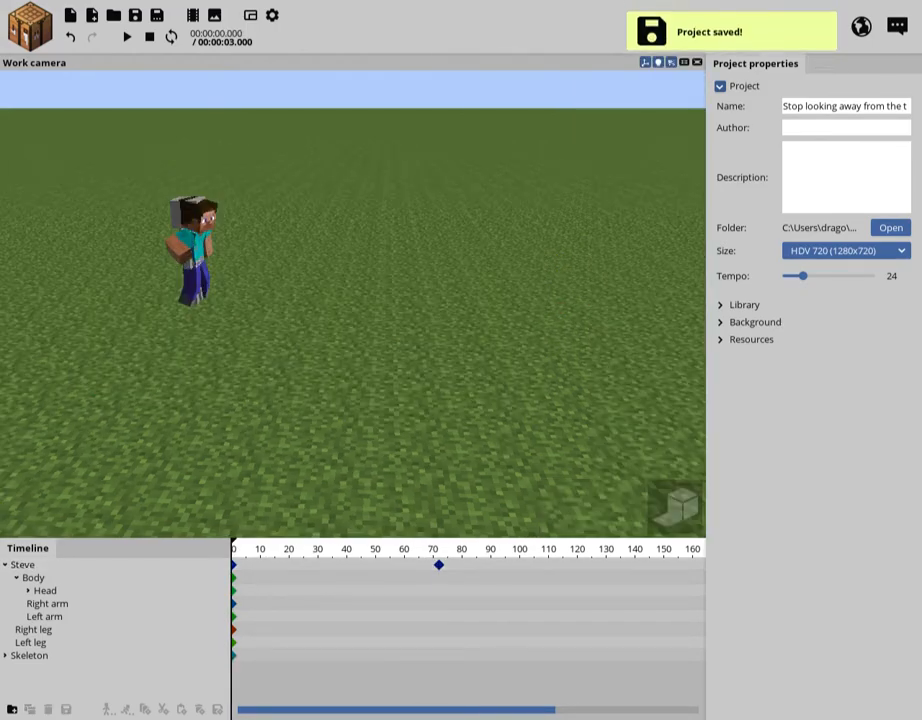
{"action": "key", "text": "space"}
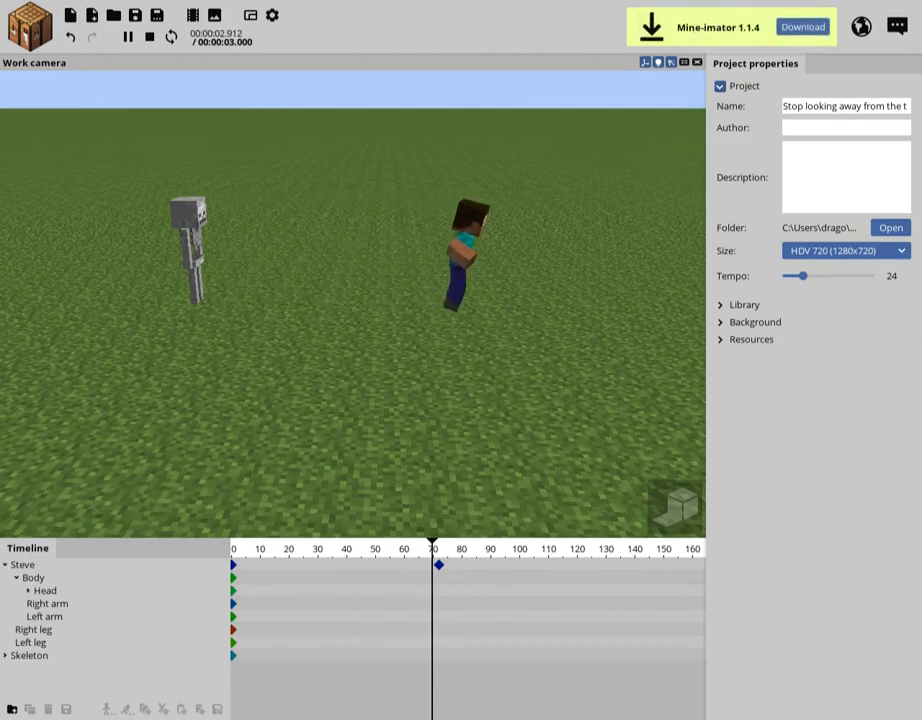
{"action": "key", "text": "space"}
Cut Steve's keyframe at frame 72 from the timeline and save the project
{"action": "left_click", "coordinate": [438, 565]}
{"action": "left_click", "coordinate": [446, 590]}
{"action": "left_click", "coordinate": [438, 565]}
{"action": "key", "text": "ctrl+x"}
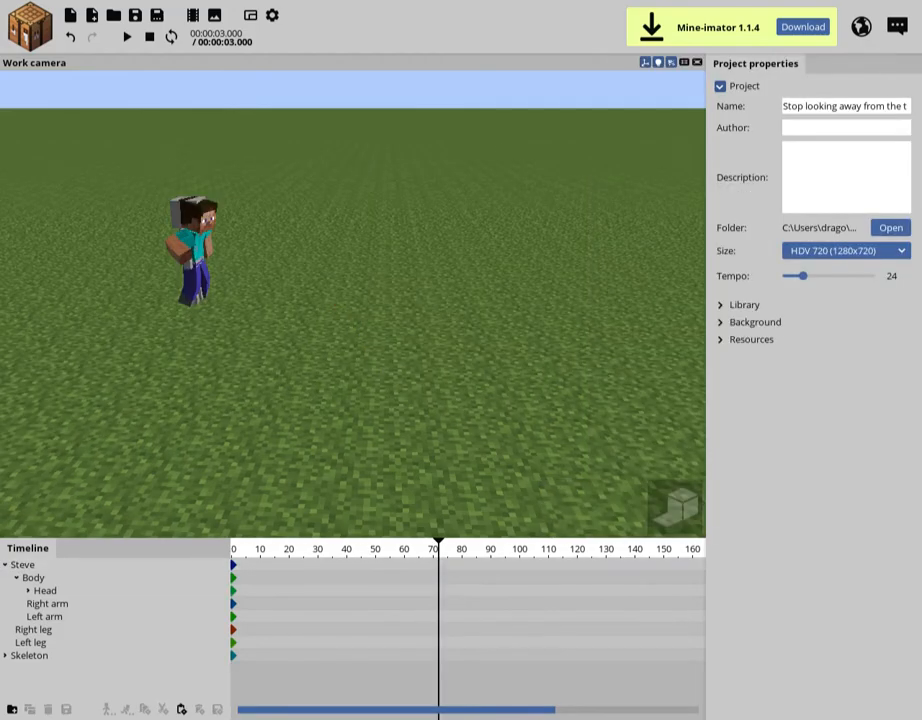
{"action": "key", "text": "ctrl+s"}
Collapse Steve's body parts in the timeline and remove the Skeleton from the scene
{"action": "right_click_drag", "start_coordinate": [353, 304], "coordinate": [230, 345]}
{"action": "key", "text": "w"}
{"action": "key", "text": "w"}
{"action": "right_click_drag", "start_coordinate": [353, 304], "coordinate": [250, 275]}
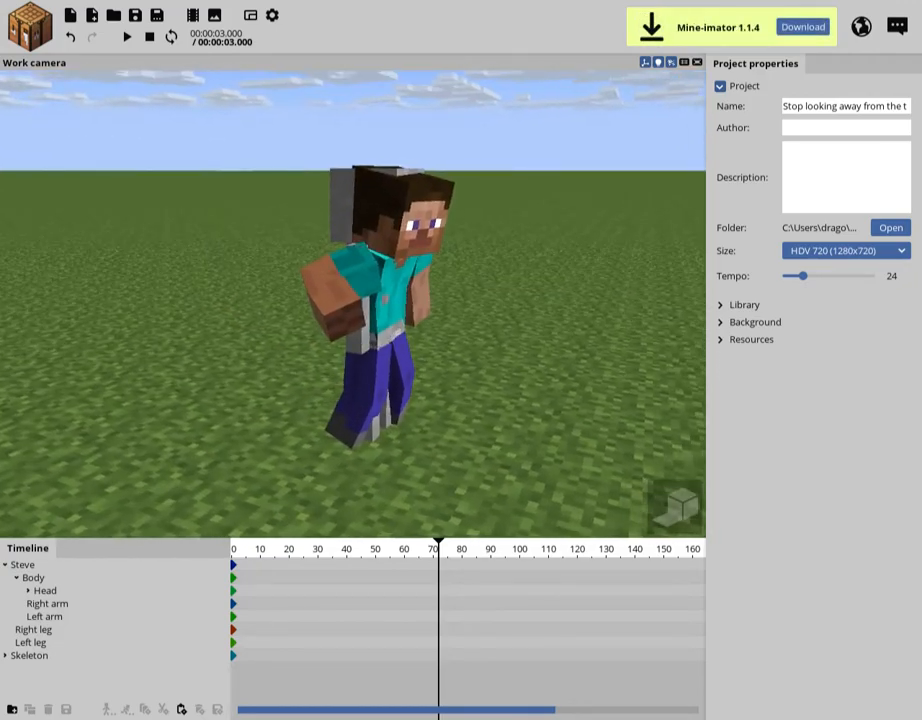
{"action": "left_click", "coordinate": [5, 565]}
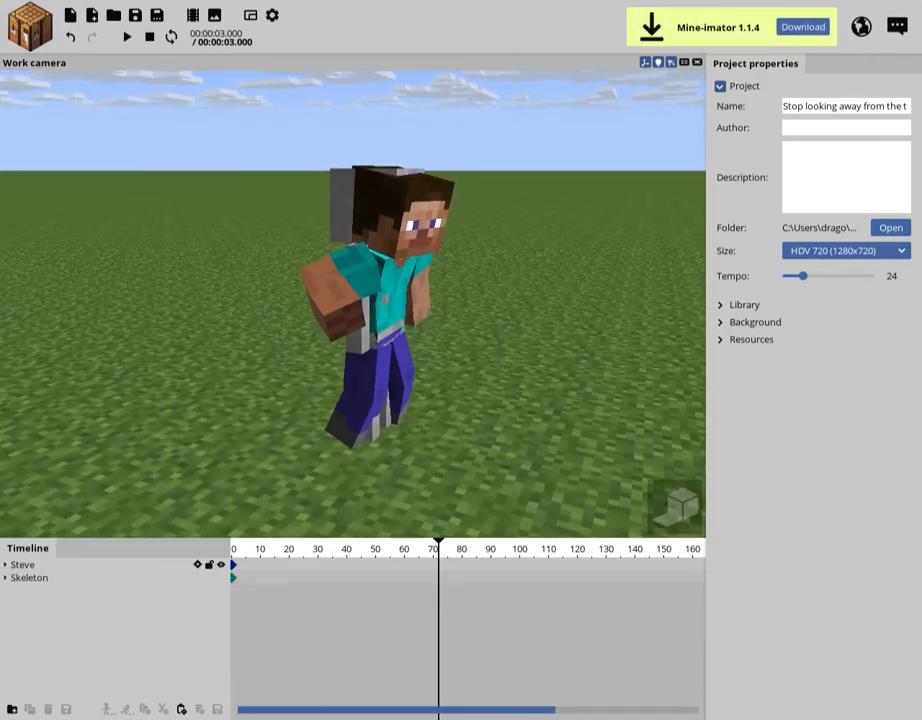
{"action": "left_click", "coordinate": [30, 577]}
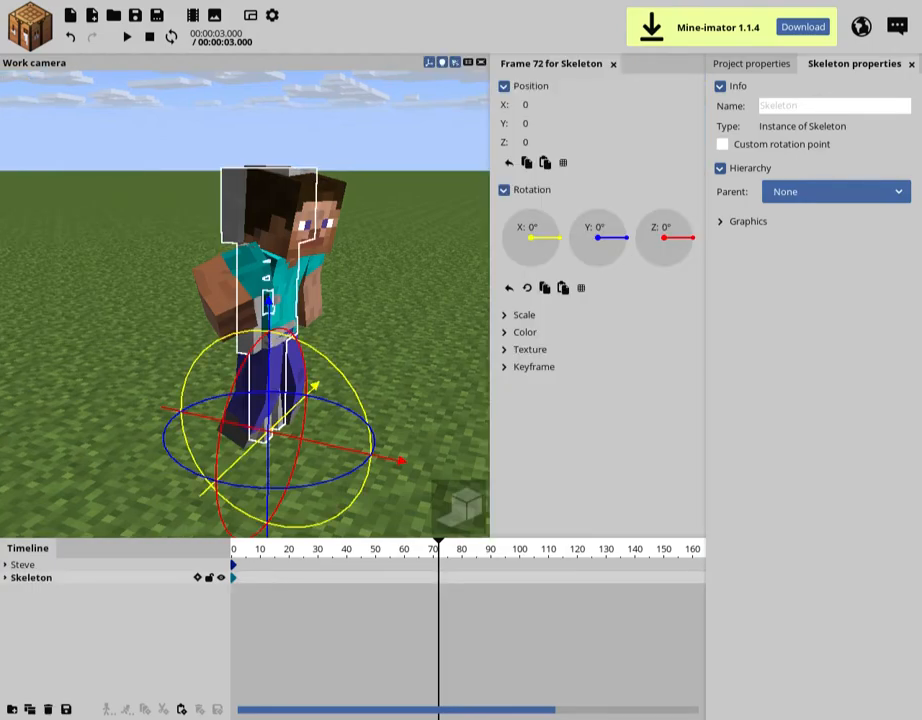
{"action": "key", "text": "Delete"}
{"action": "key", "text": "ctrl+s"}
{"action": "key", "text": "ctrl+z"}
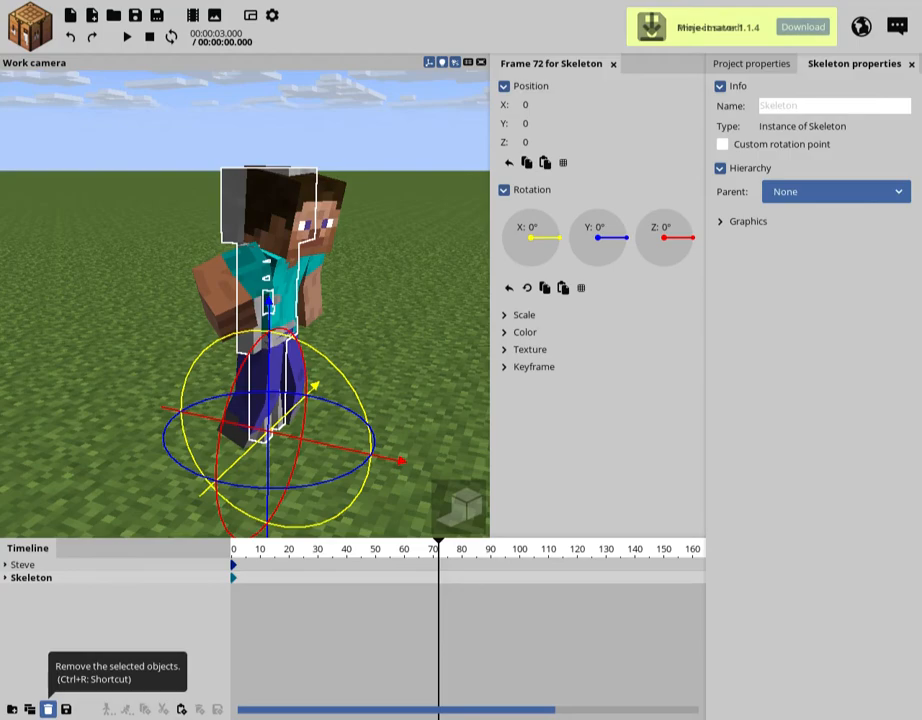
{"action": "left_click", "coordinate": [47, 709]}
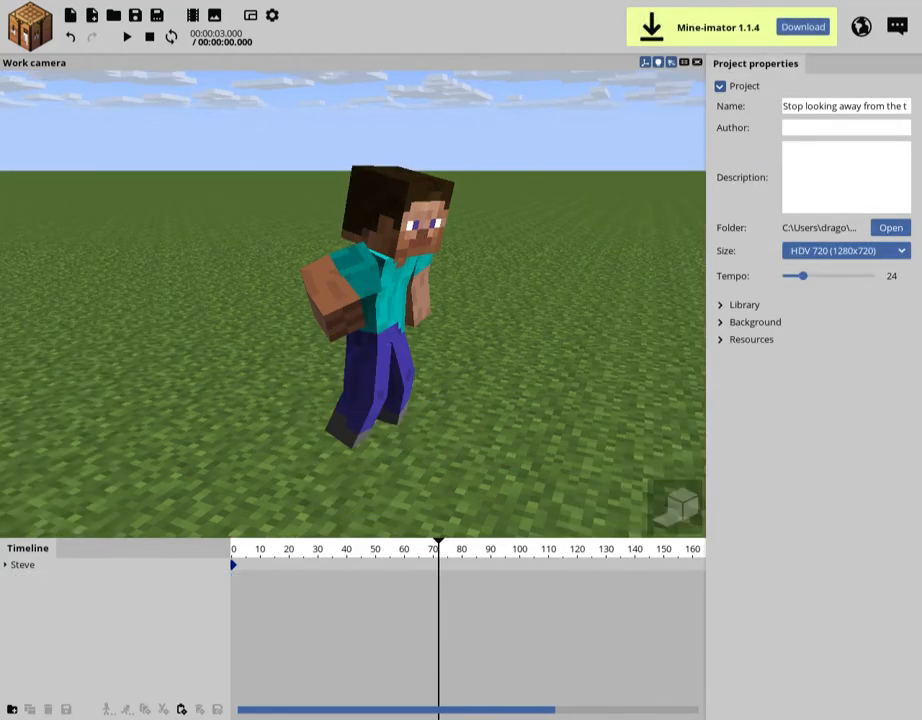
Return the timeline marker to frame 0 and save the project
{"action": "right_click_drag", "start_coordinate": [353, 304], "coordinate": [450, 325]}
{"action": "key", "text": "ctrl+s"}
{"action": "left_click_drag", "start_coordinate": [438, 548], "coordinate": [232, 548]}
{"action": "mouse_move", "coordinate": [353, 304]}
{"action": "right_mouse_down"}
{"action": "mouse_move", "coordinate": [298, 275]}
{"action": "mouse_move", "coordinate": [342, 275]}
{"action": "mouse_move", "coordinate": [450, 325]}
{"action": "mouse_move", "coordinate": [262, 296]}
{"action": "mouse_move", "coordinate": [266, 288]}
{"action": "right_mouse_up"}
{"action": "key", "text": "space"}
{"action": "key", "text": "space"}
{"action": "key", "text": "ctrl+s"}
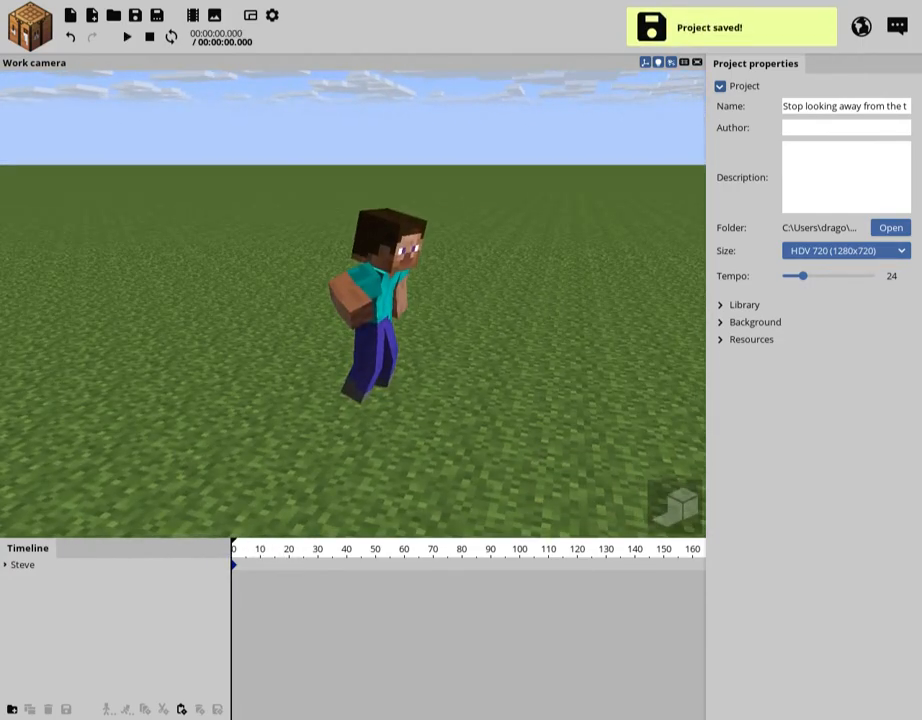